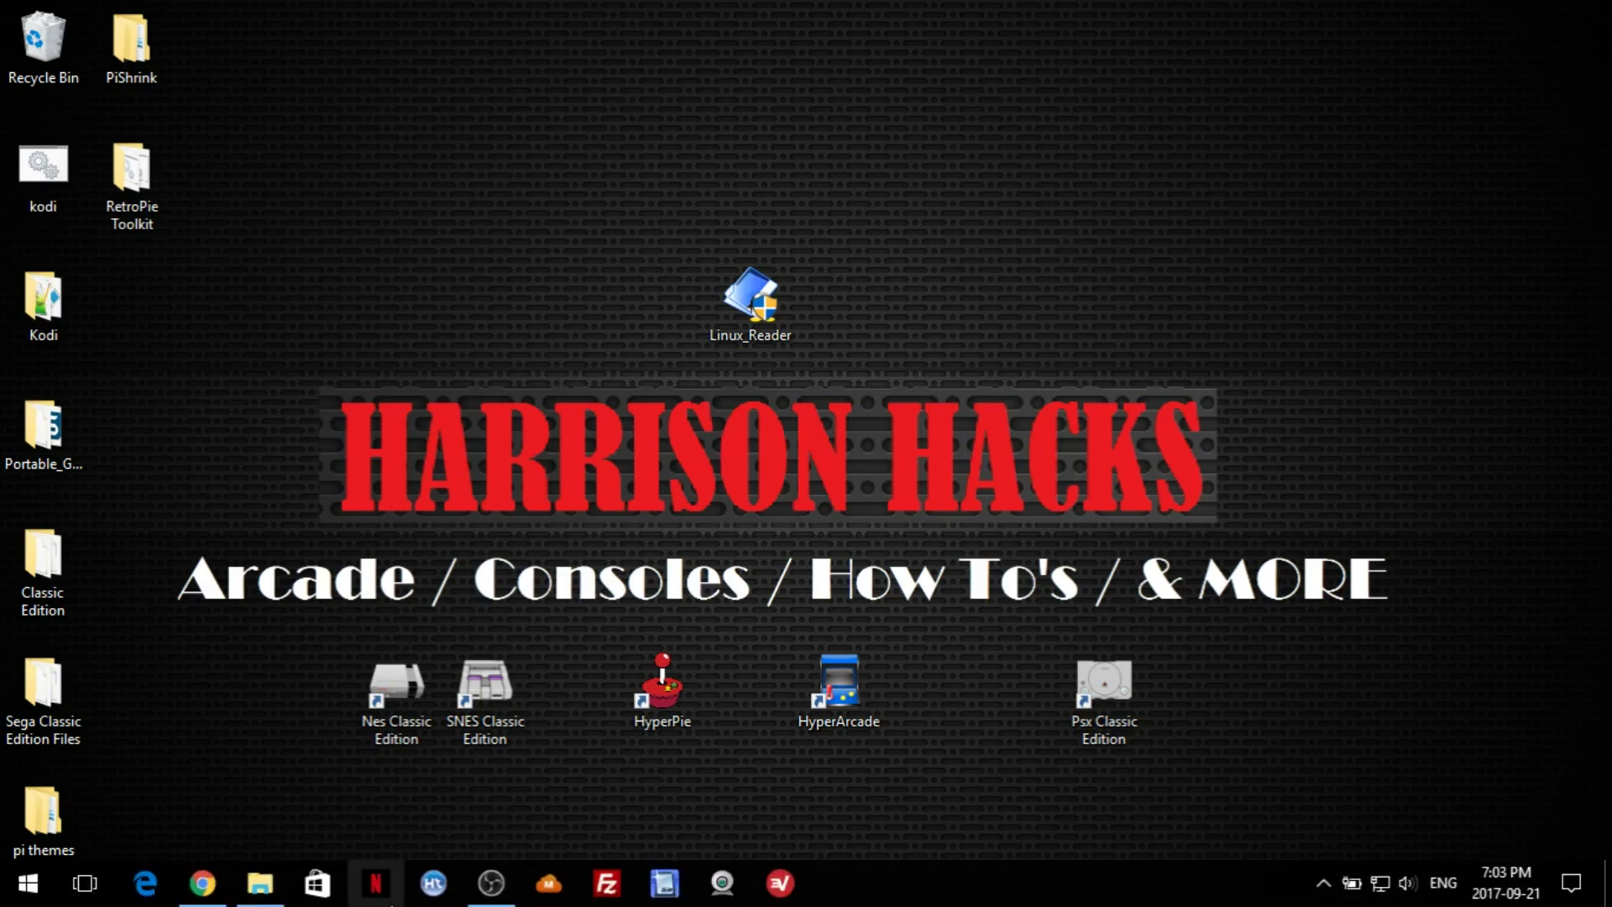
- Start a duplicate Linux Reader download in Chrome, cancel it from the download shelf, and close Chrome
click(202, 890)
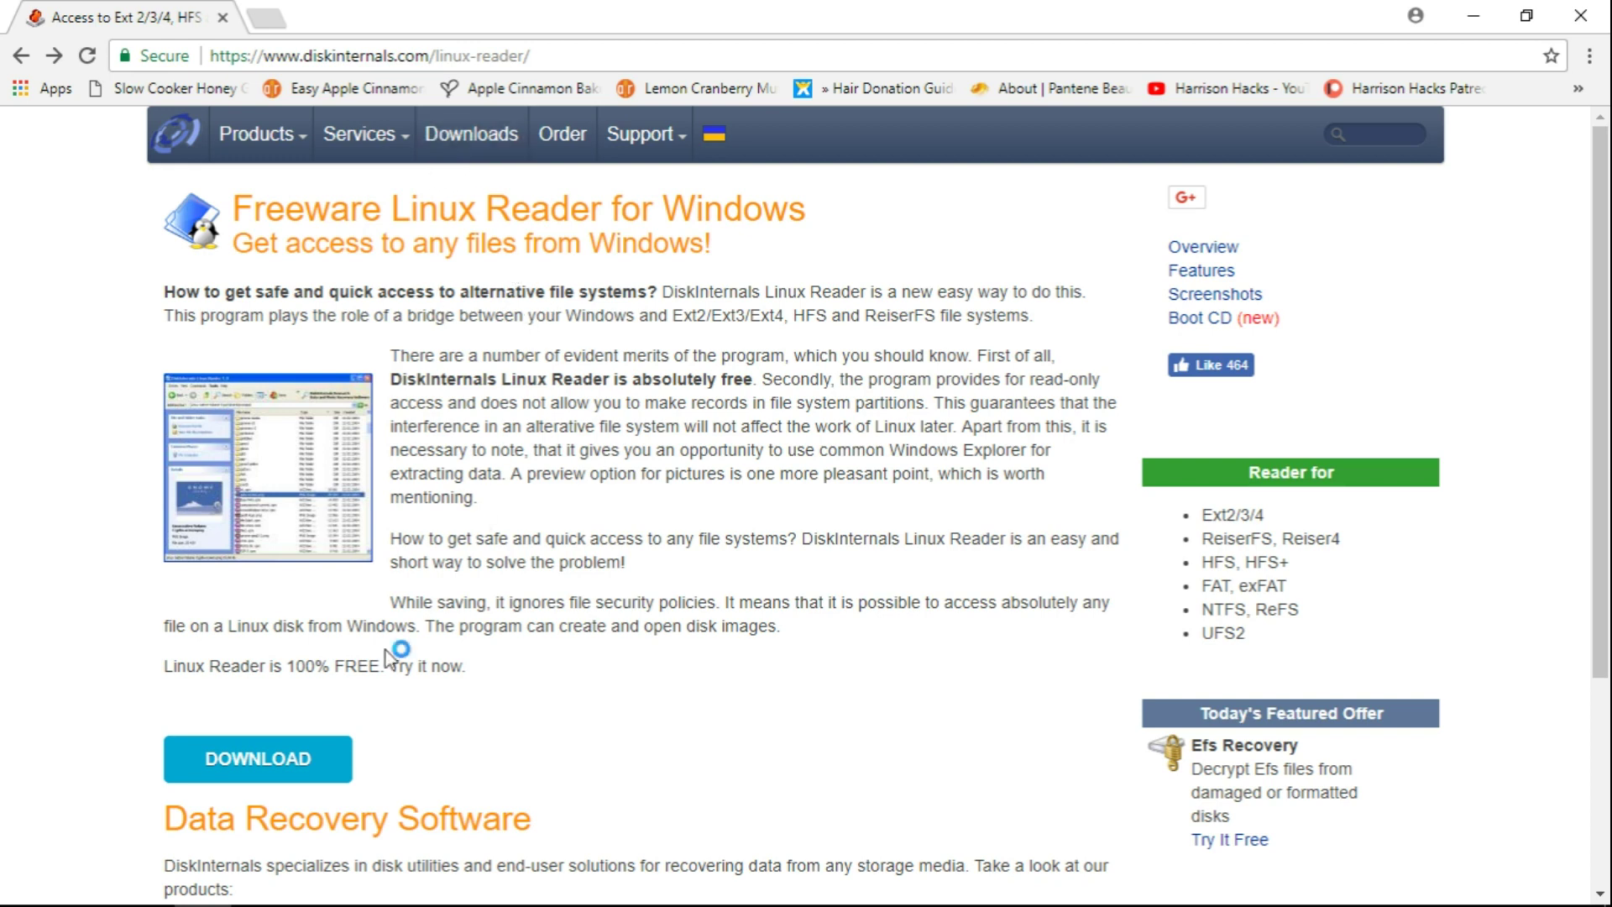
click(246, 765)
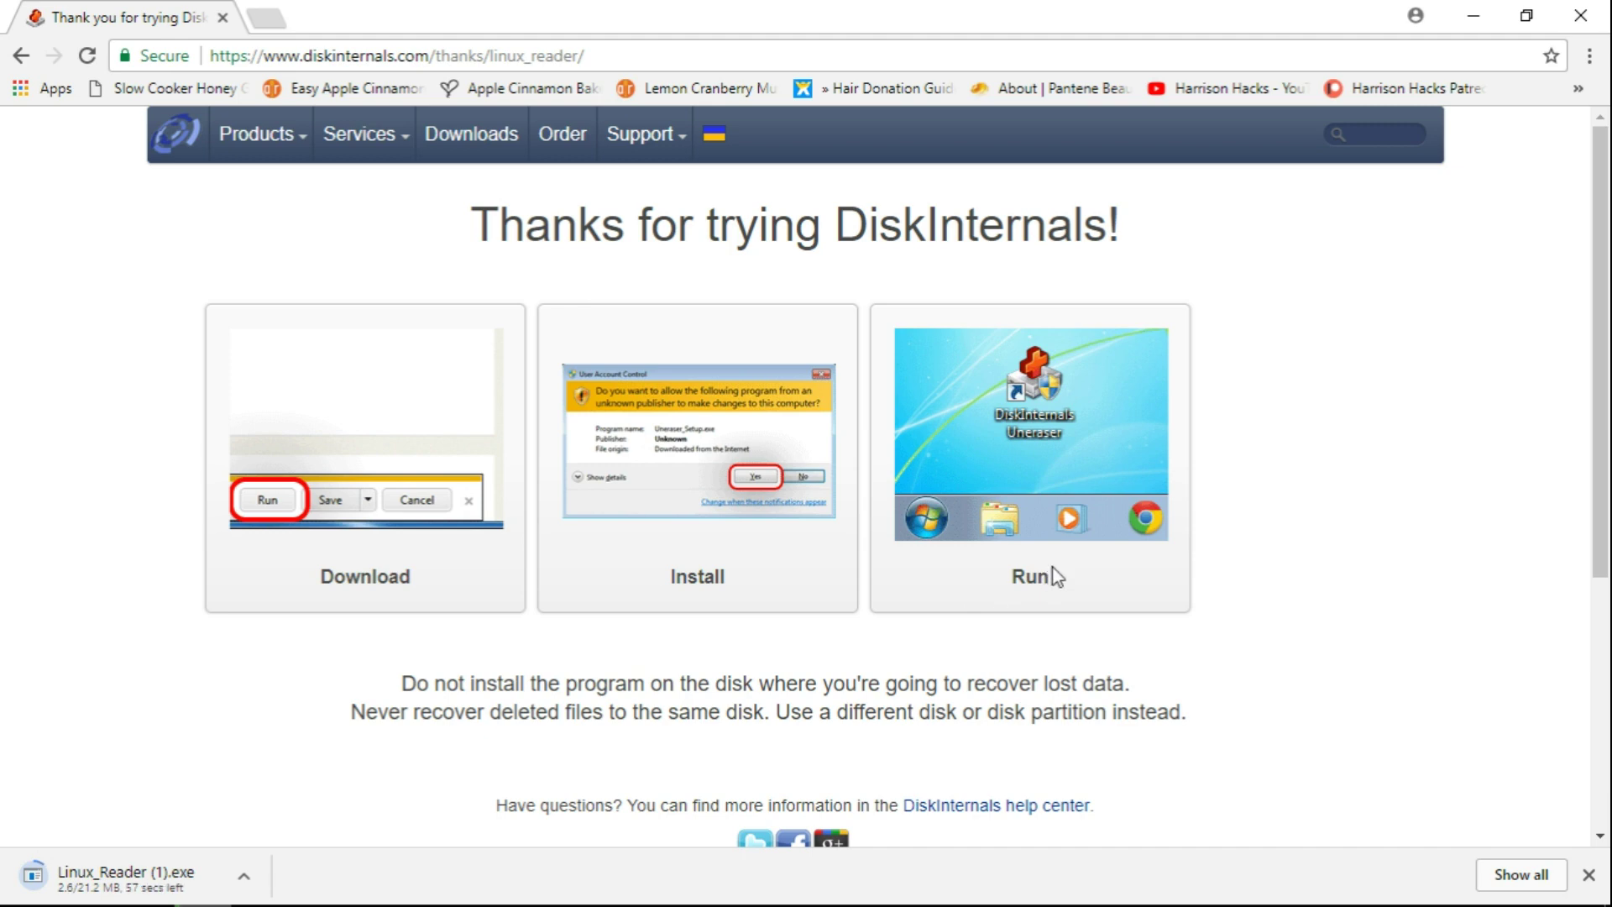
mouse_move(273, 899)
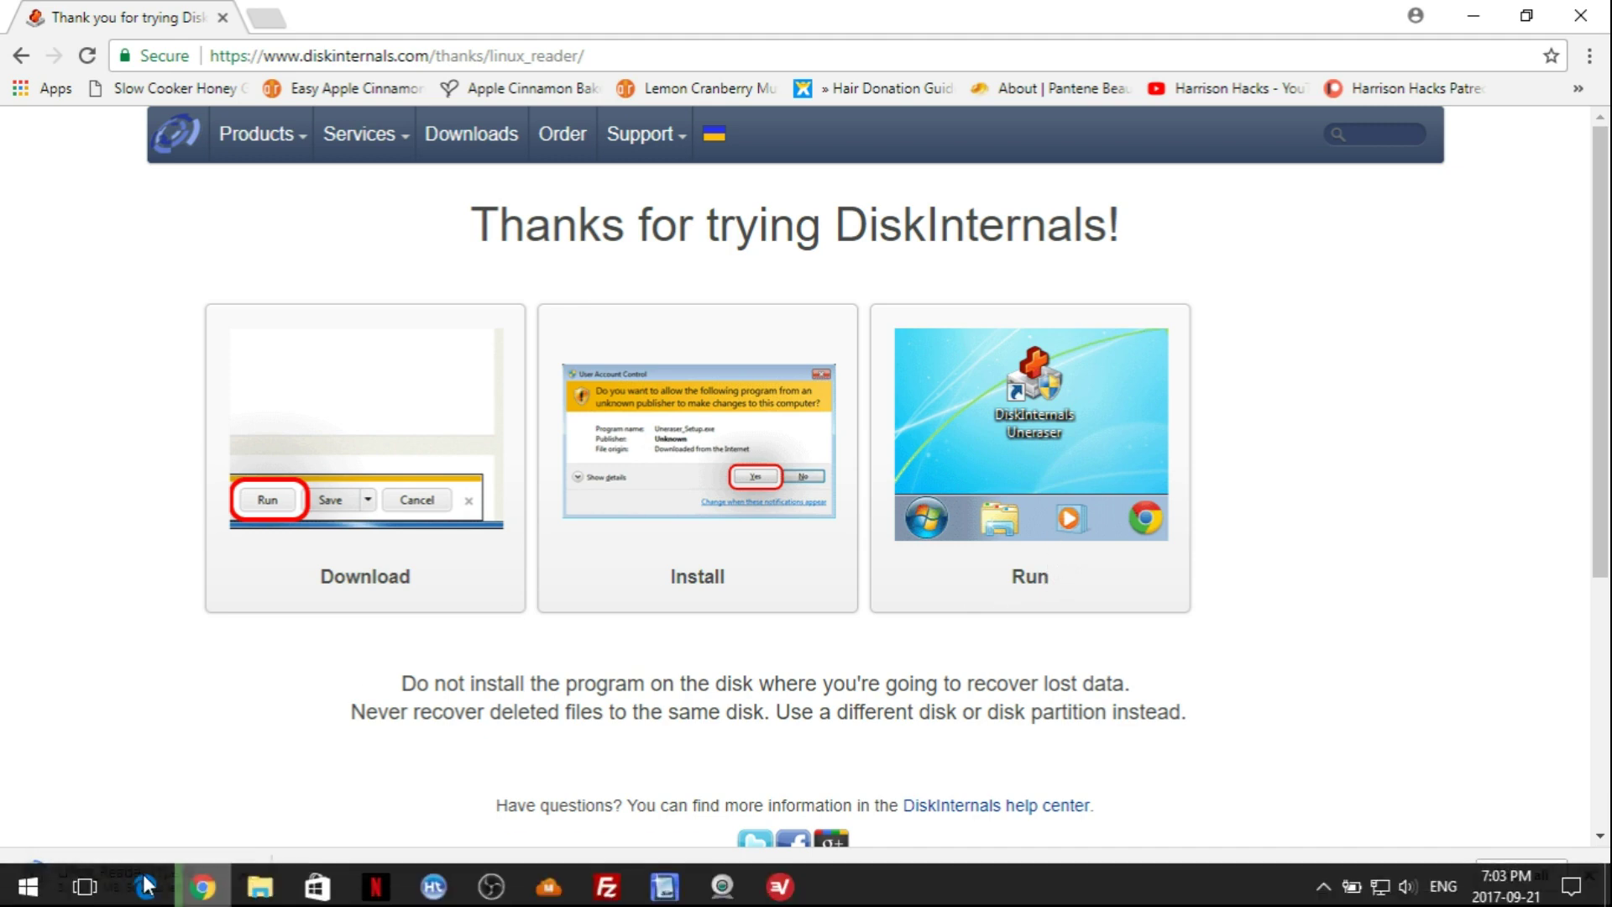
click(243, 875)
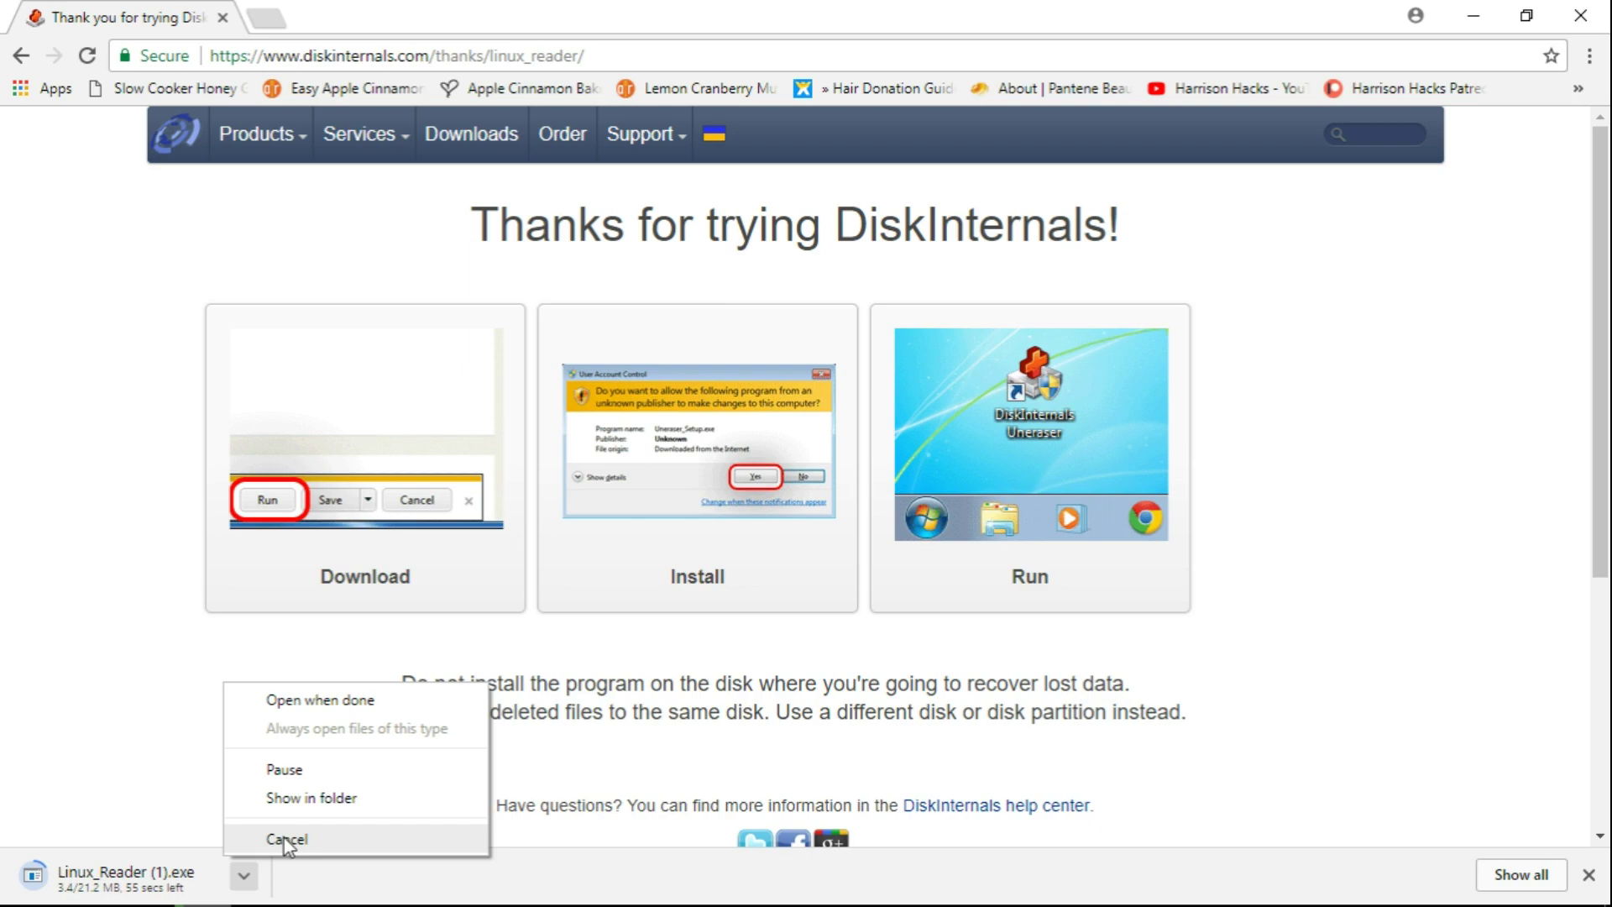
click(287, 840)
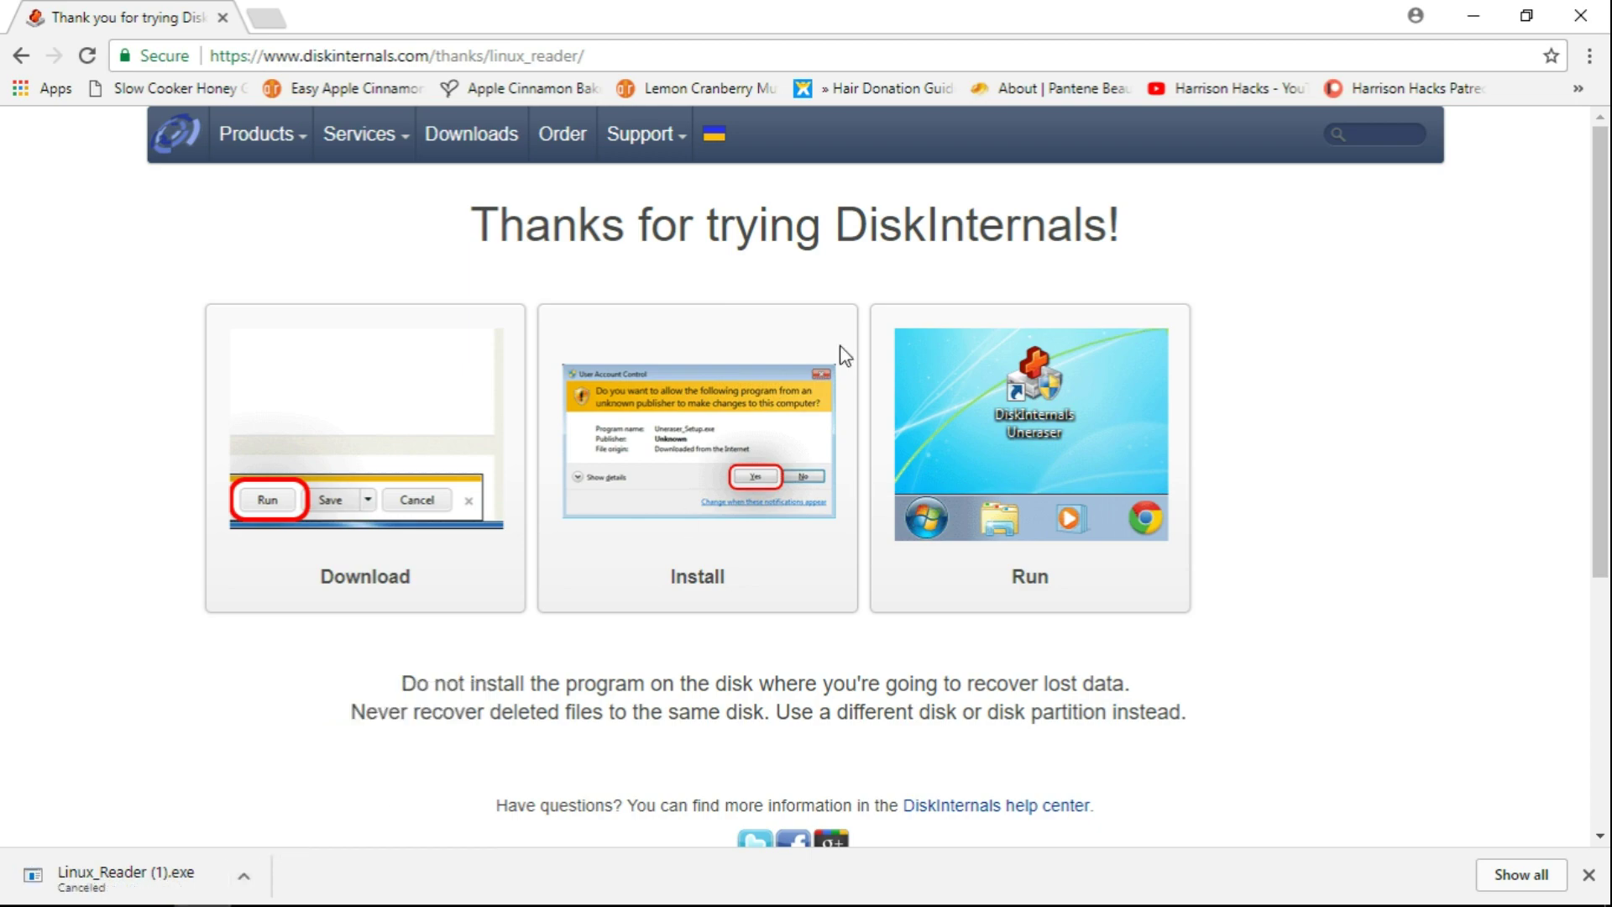
click(1596, 15)
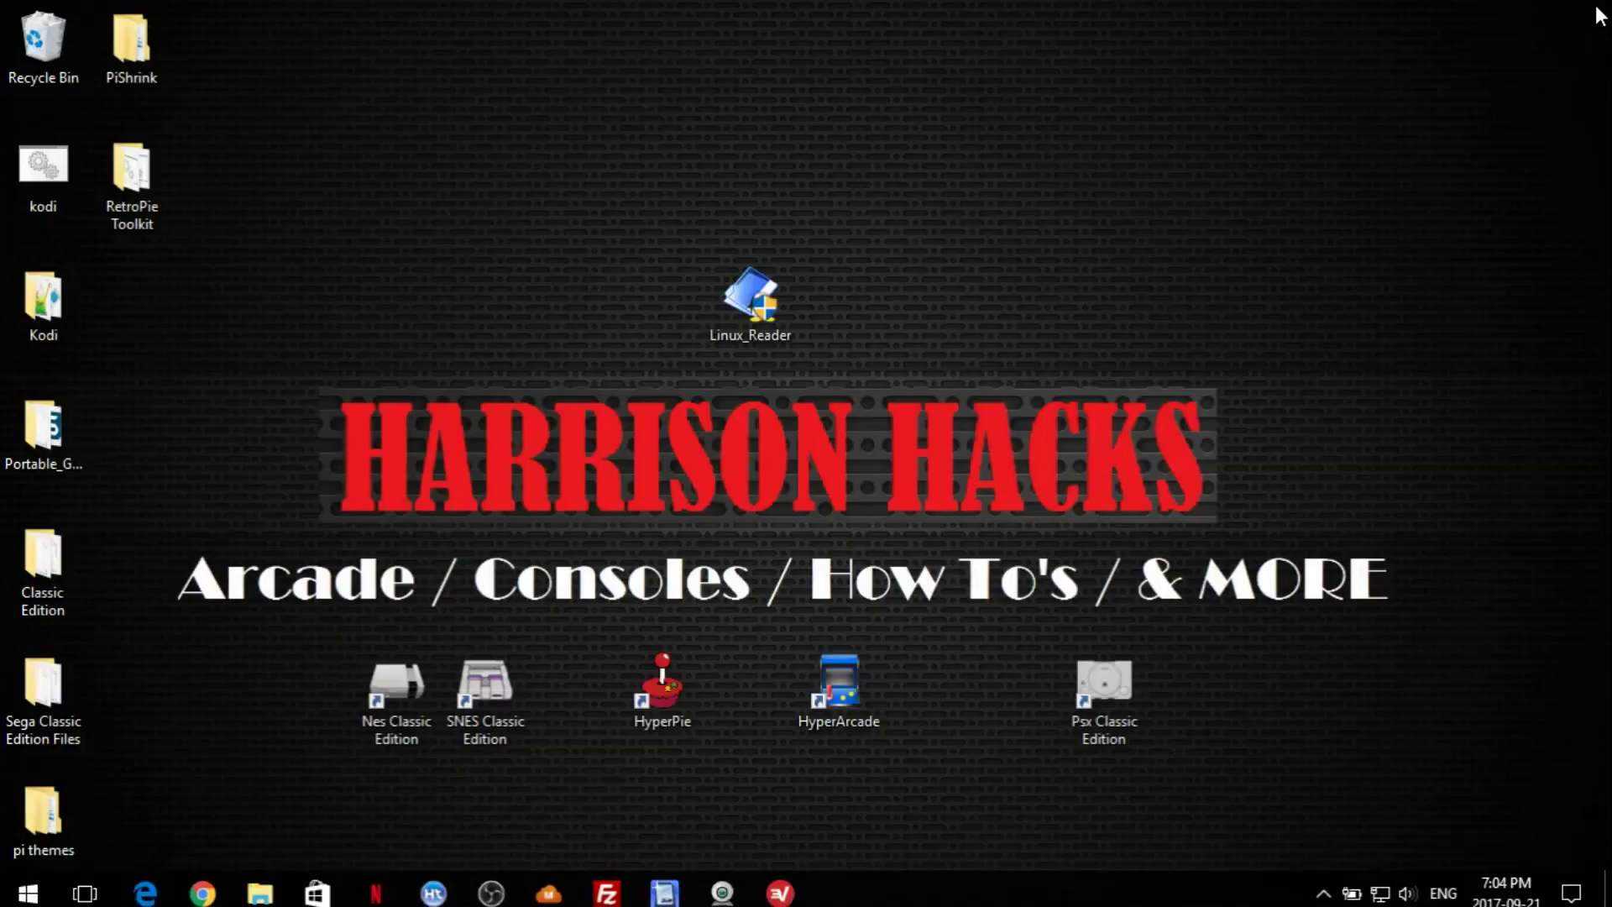
- Launch the Linux_Reader installer, pass the welcome page and accept the license agreement
double_click(765, 316)
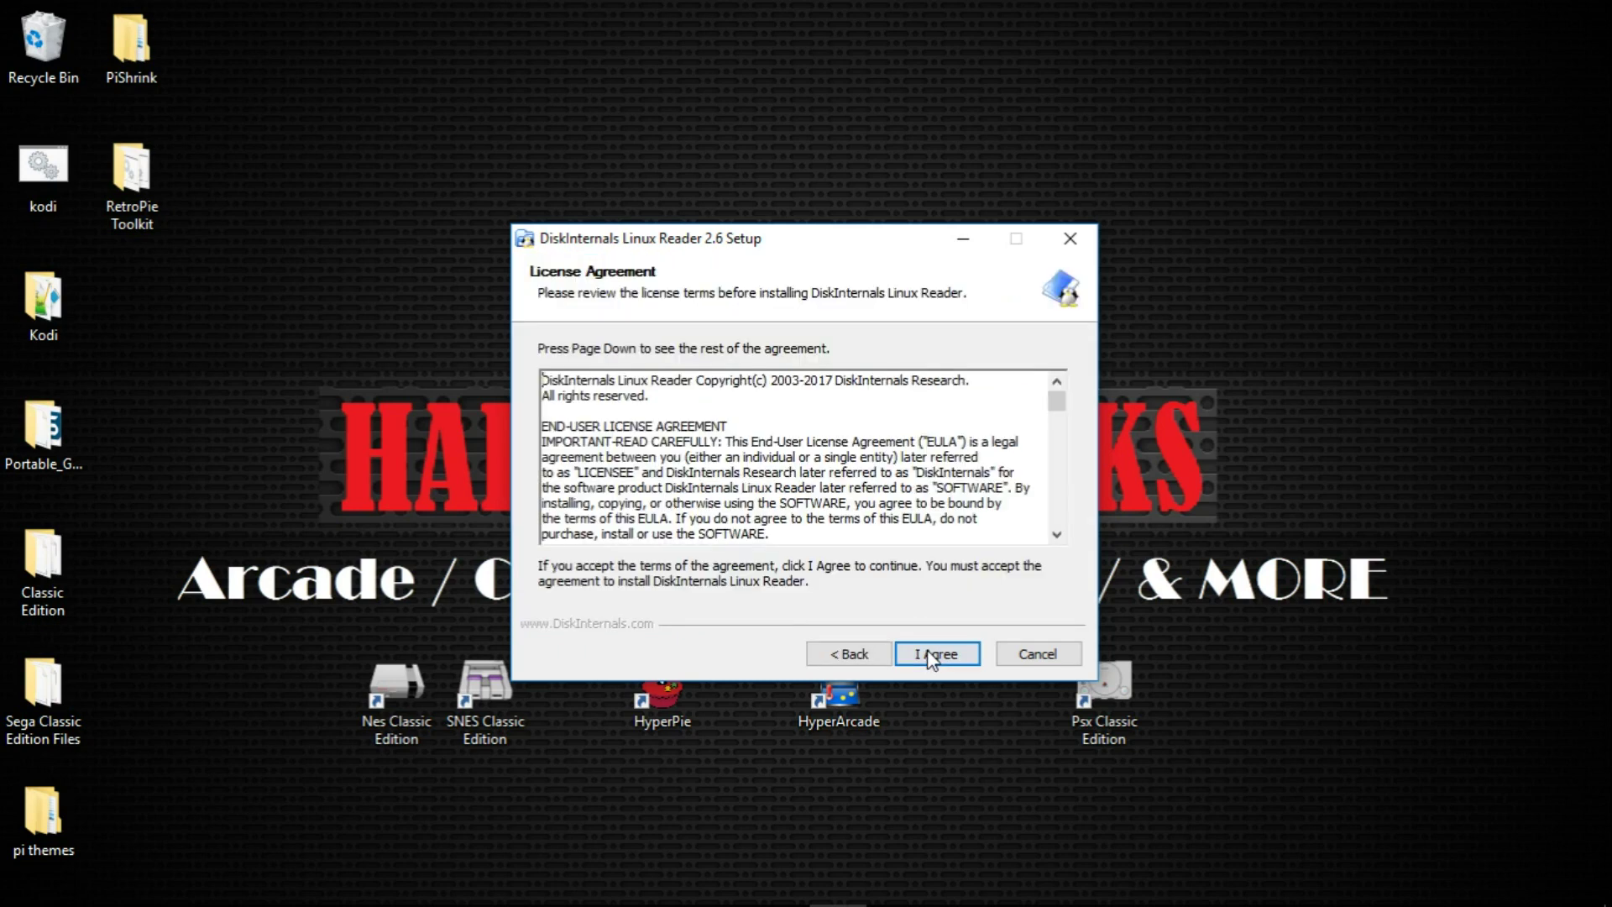
click(930, 659)
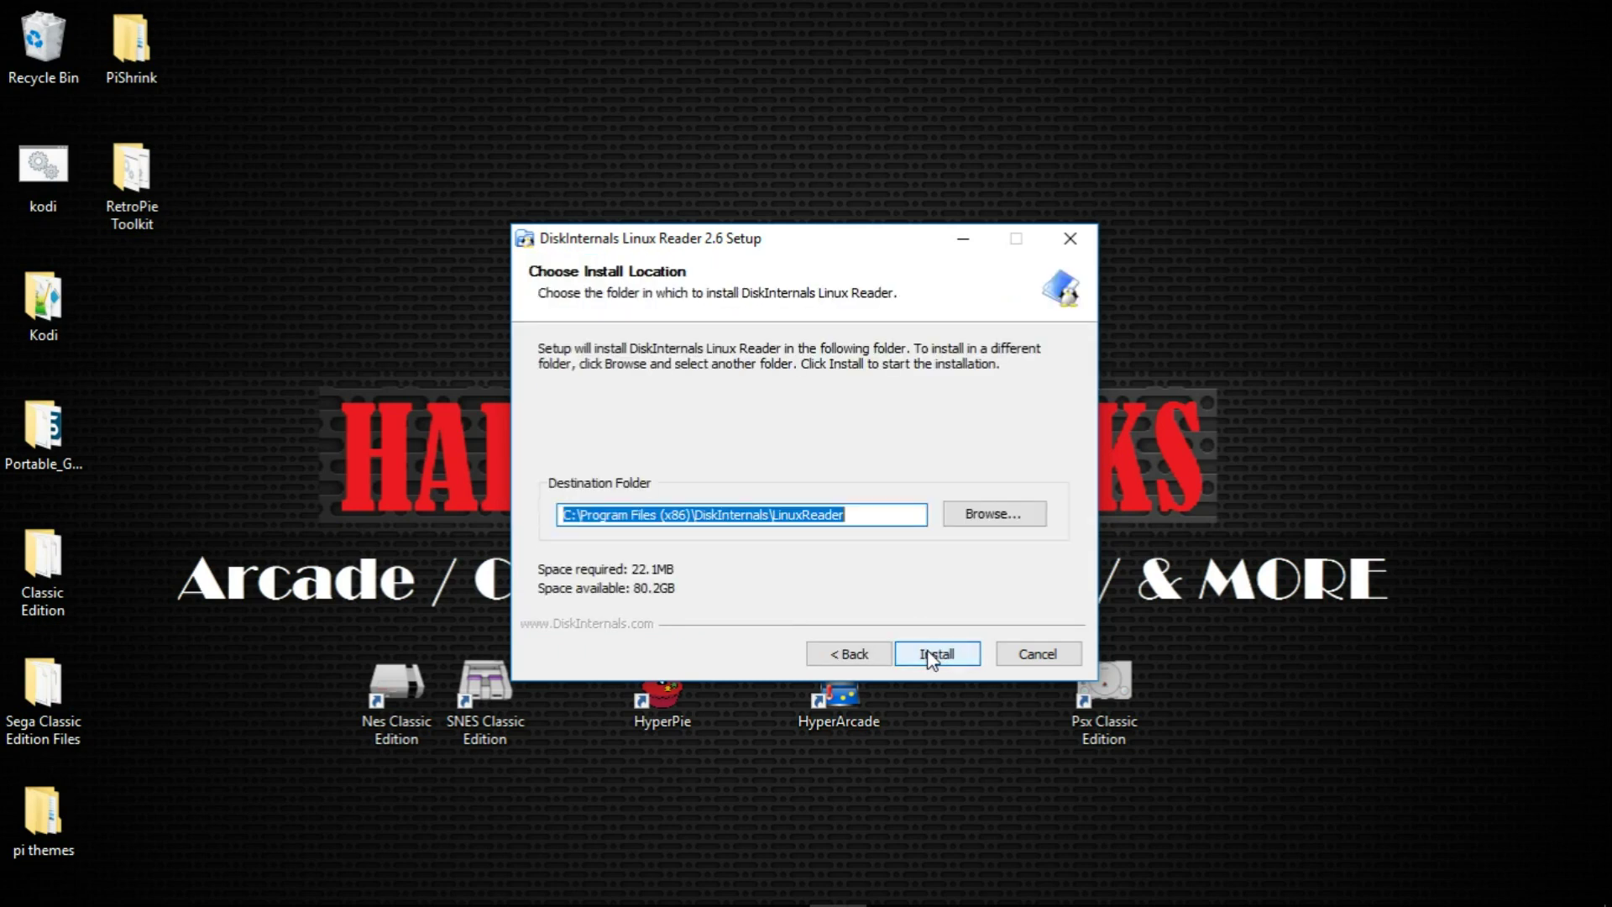
click(931, 658)
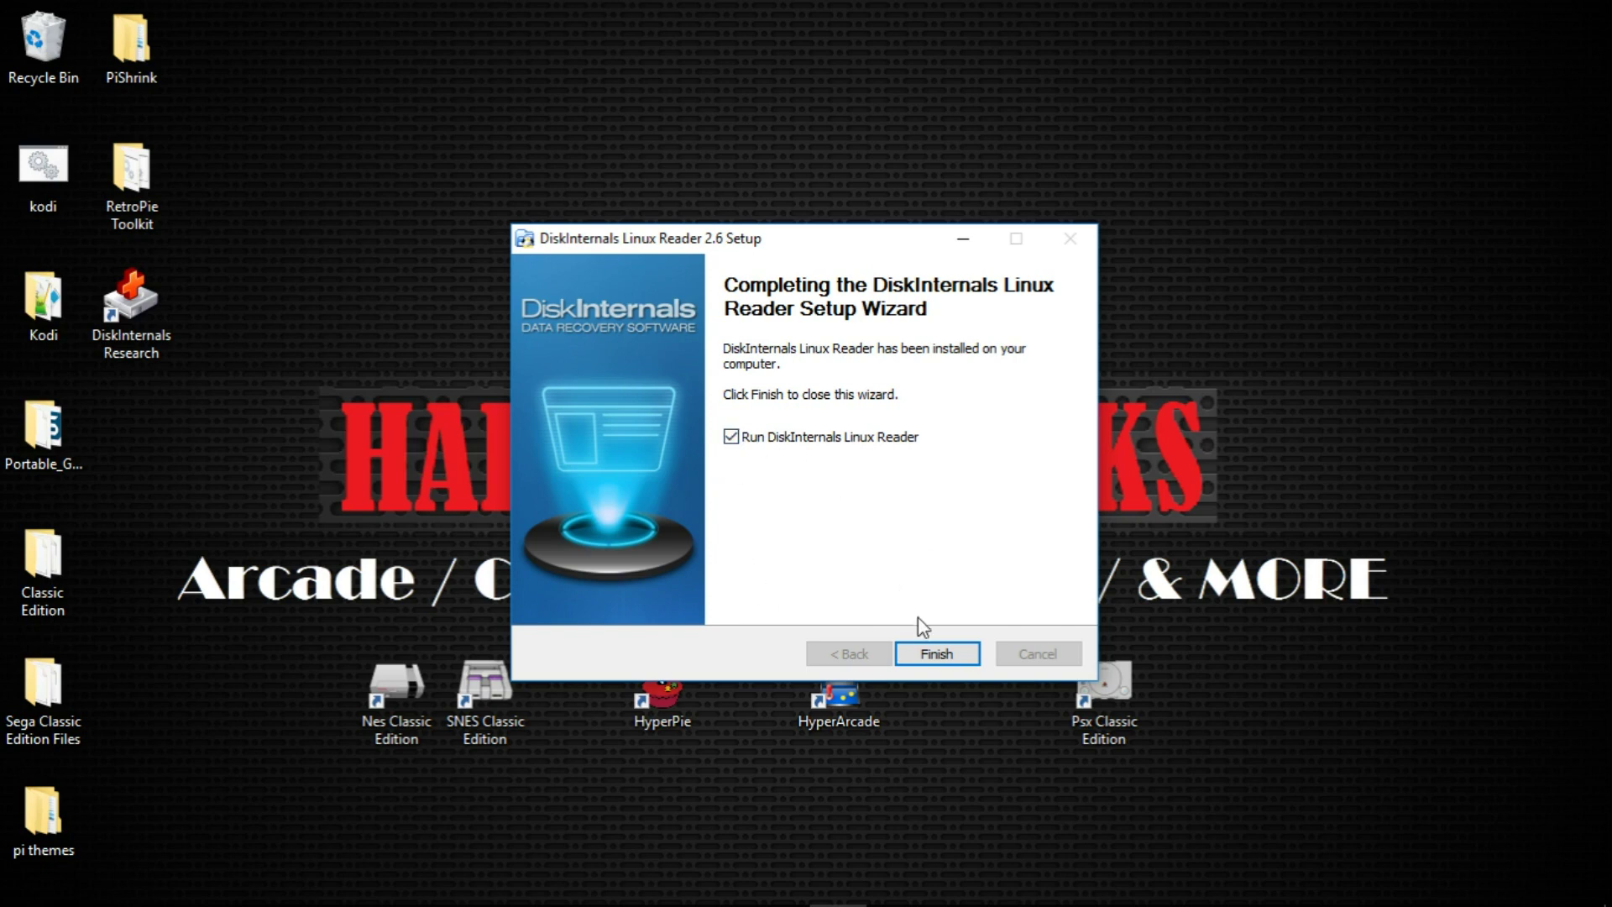
- Finish setup so Linux Reader 2.6 launches, then bring up its Drives menu
click(937, 659)
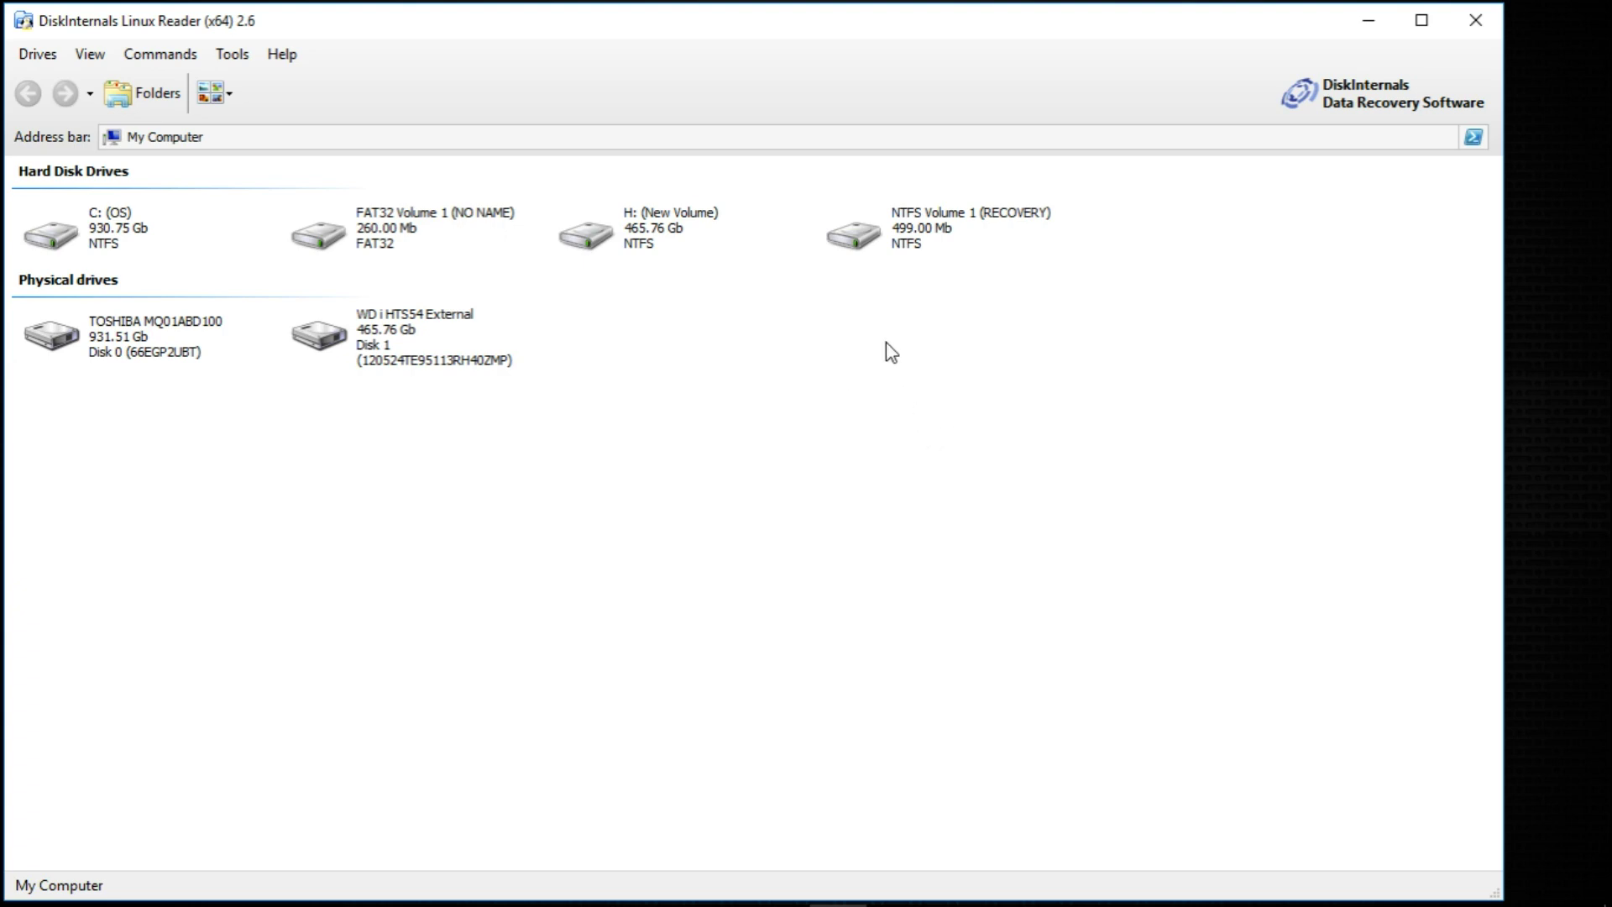
click(36, 53)
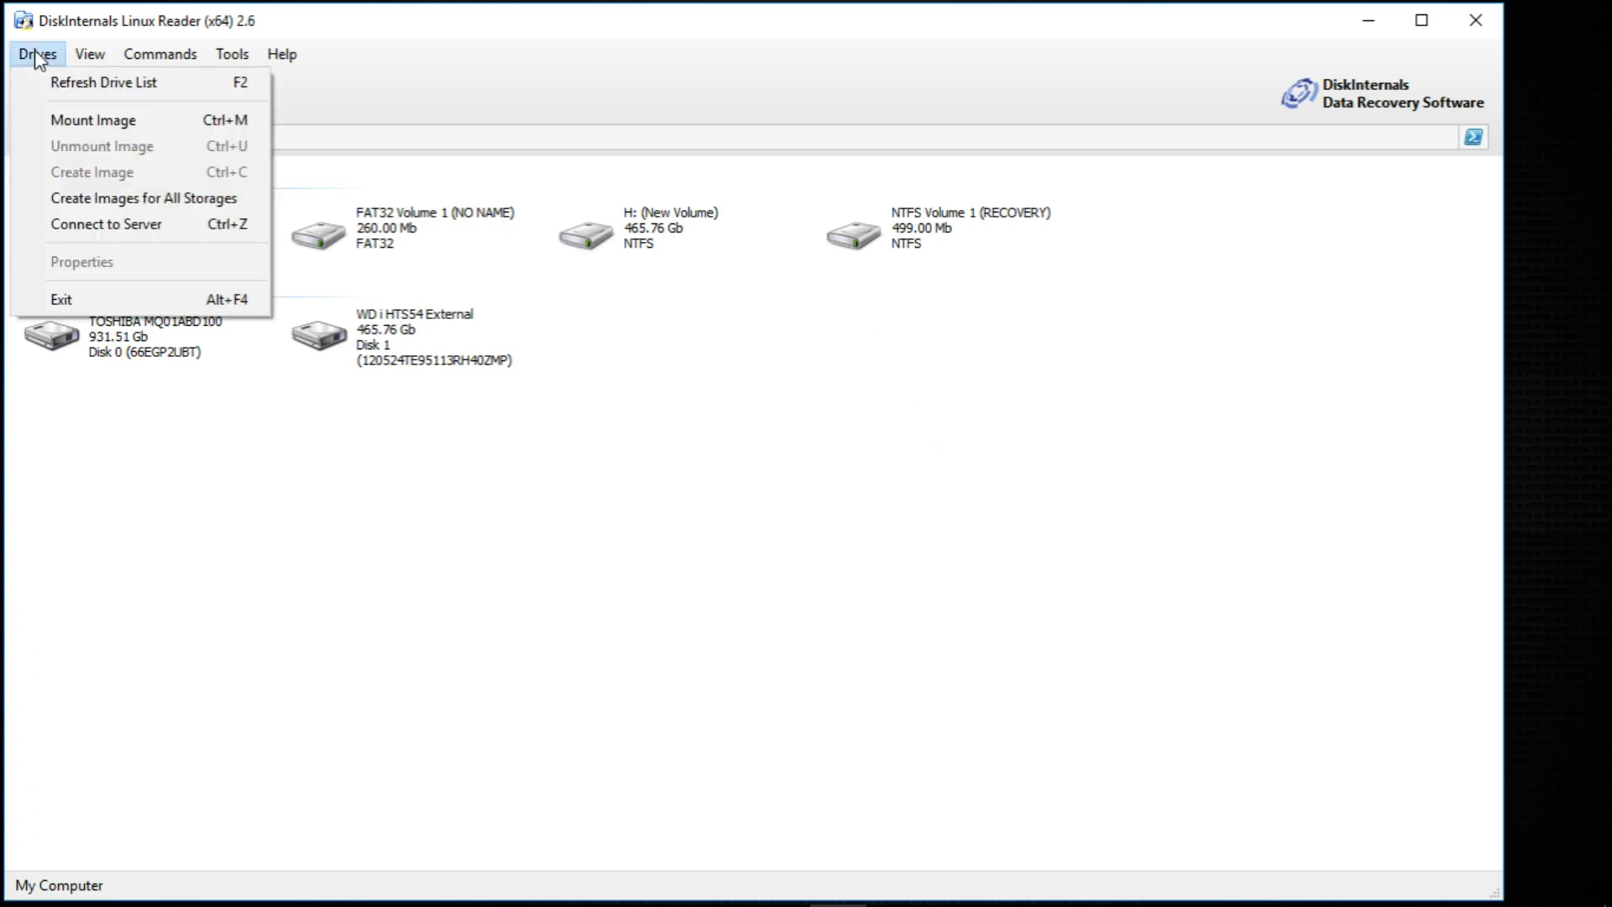
- Mount PDRetrorama.img from the pdbuild folder as a raw disk image
click(87, 124)
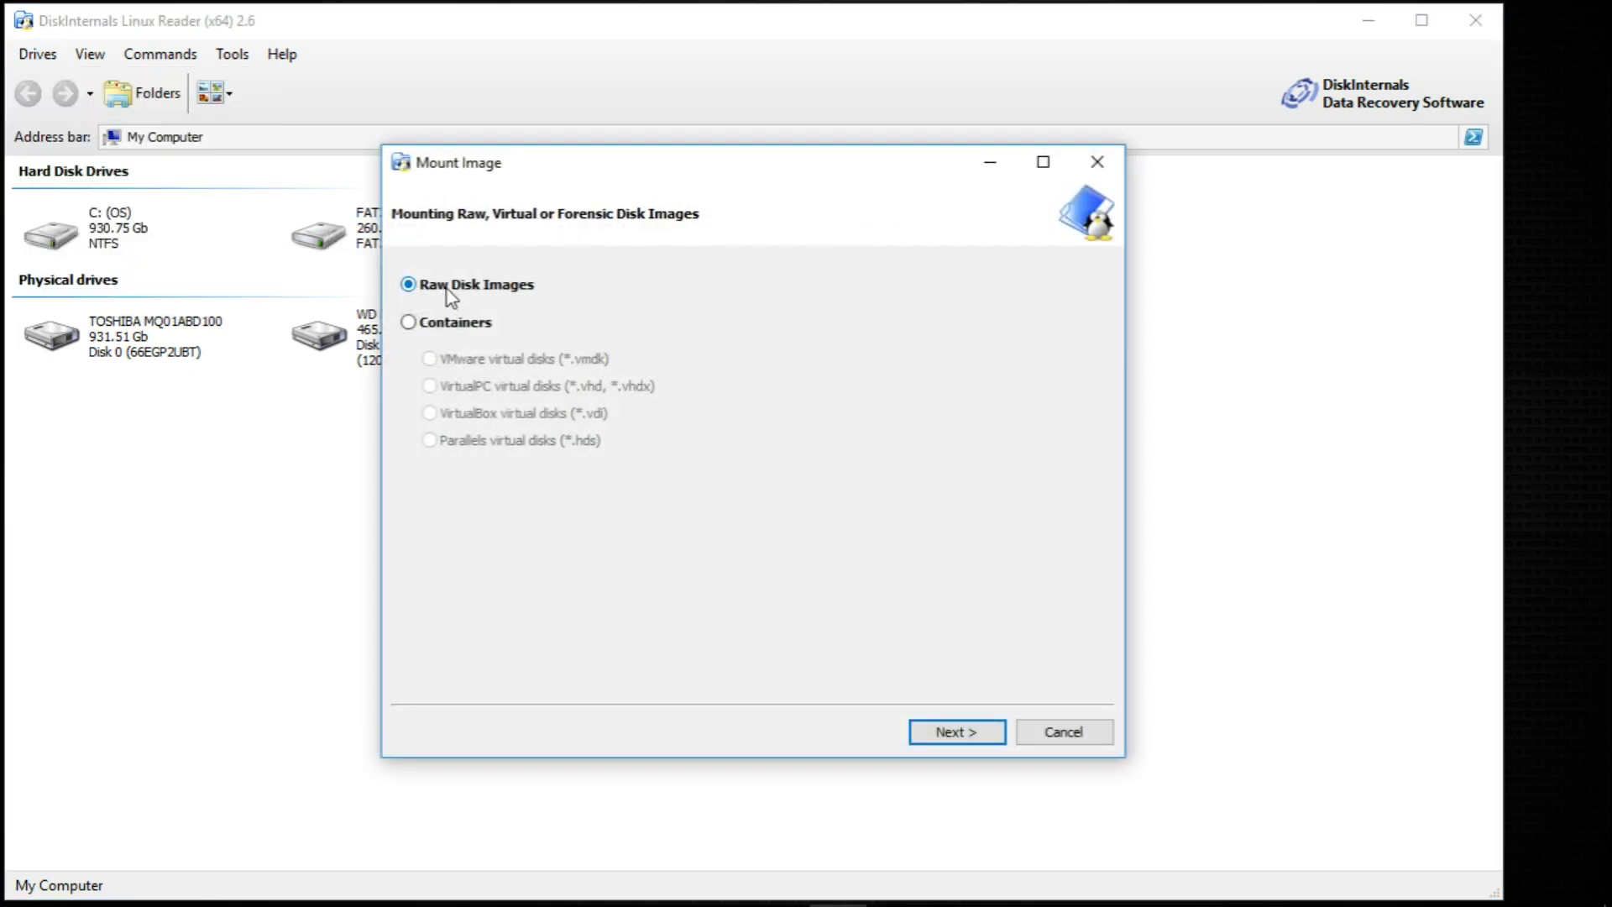
click(956, 733)
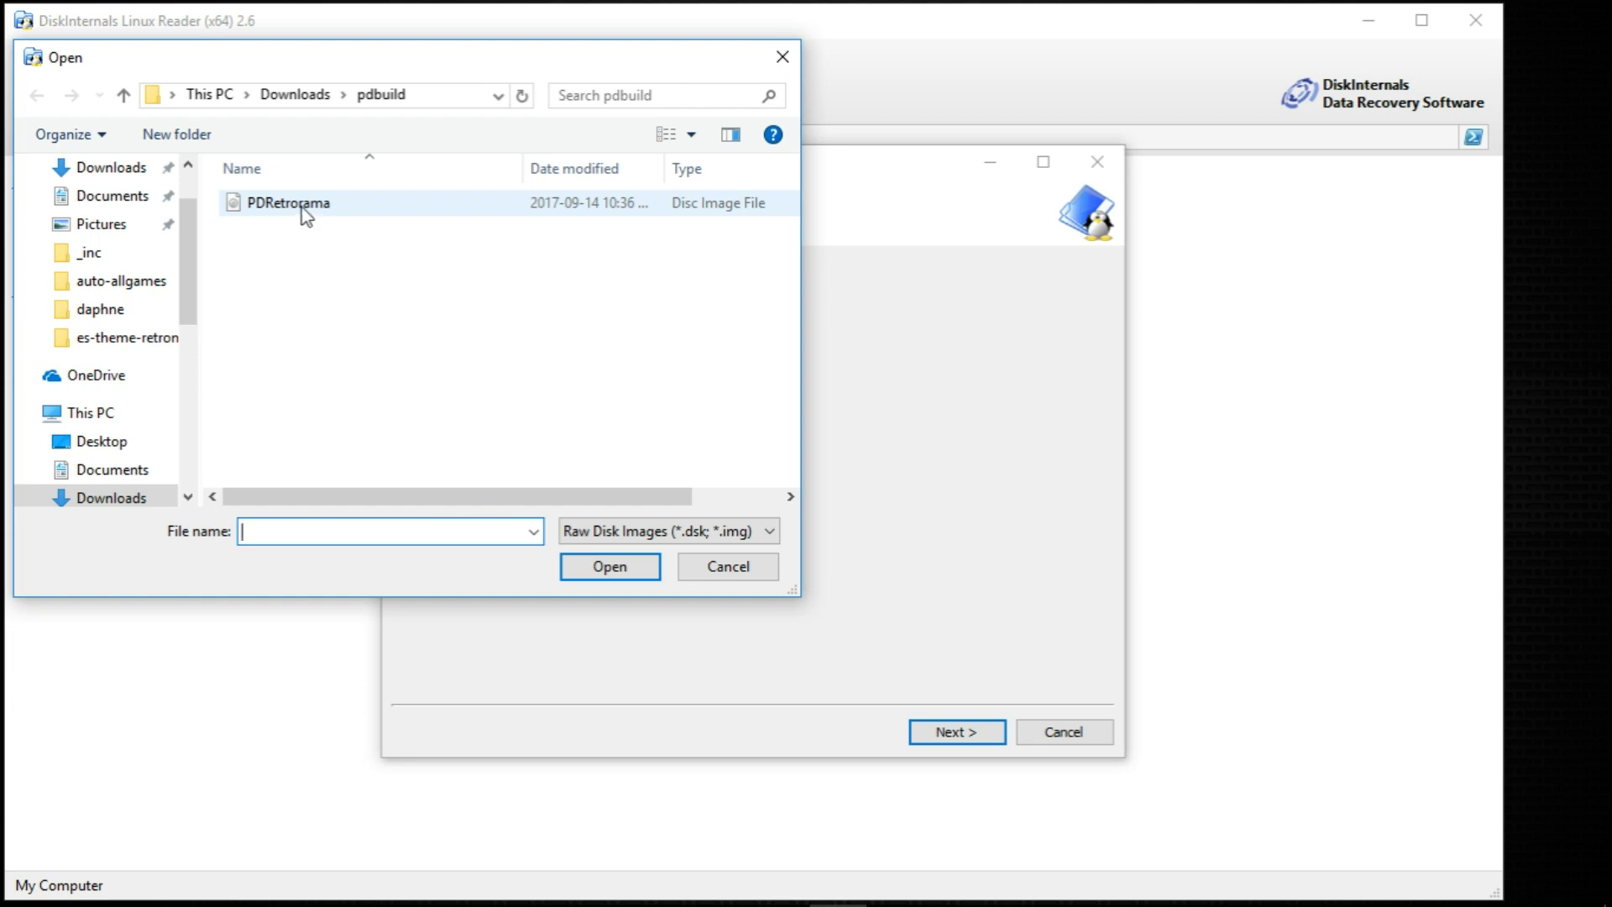
click(299, 208)
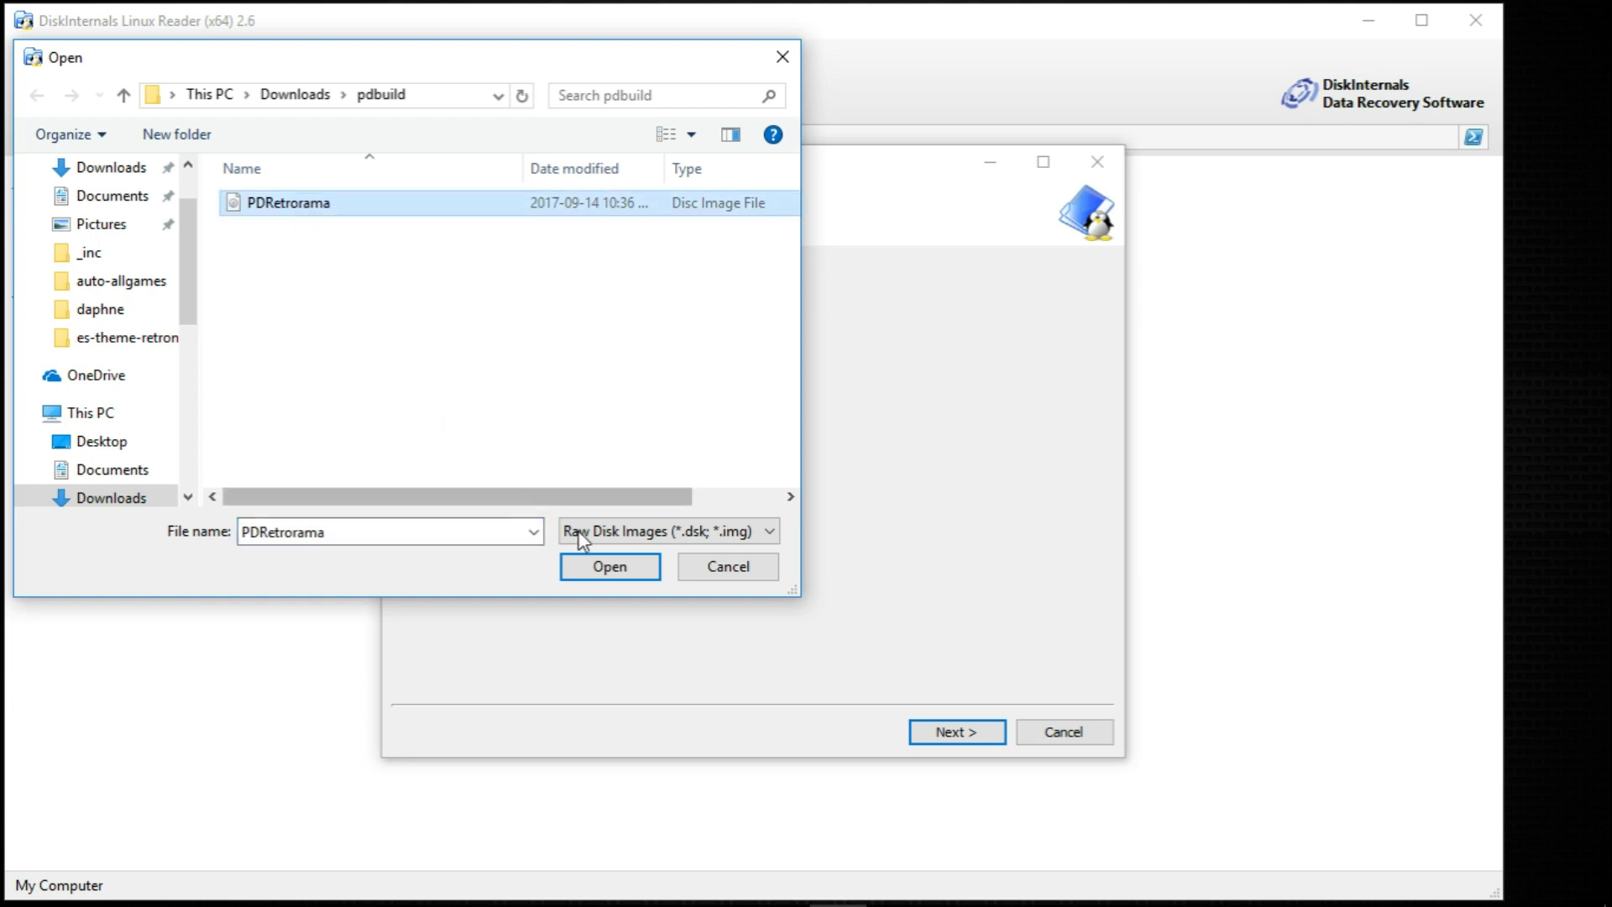
click(594, 569)
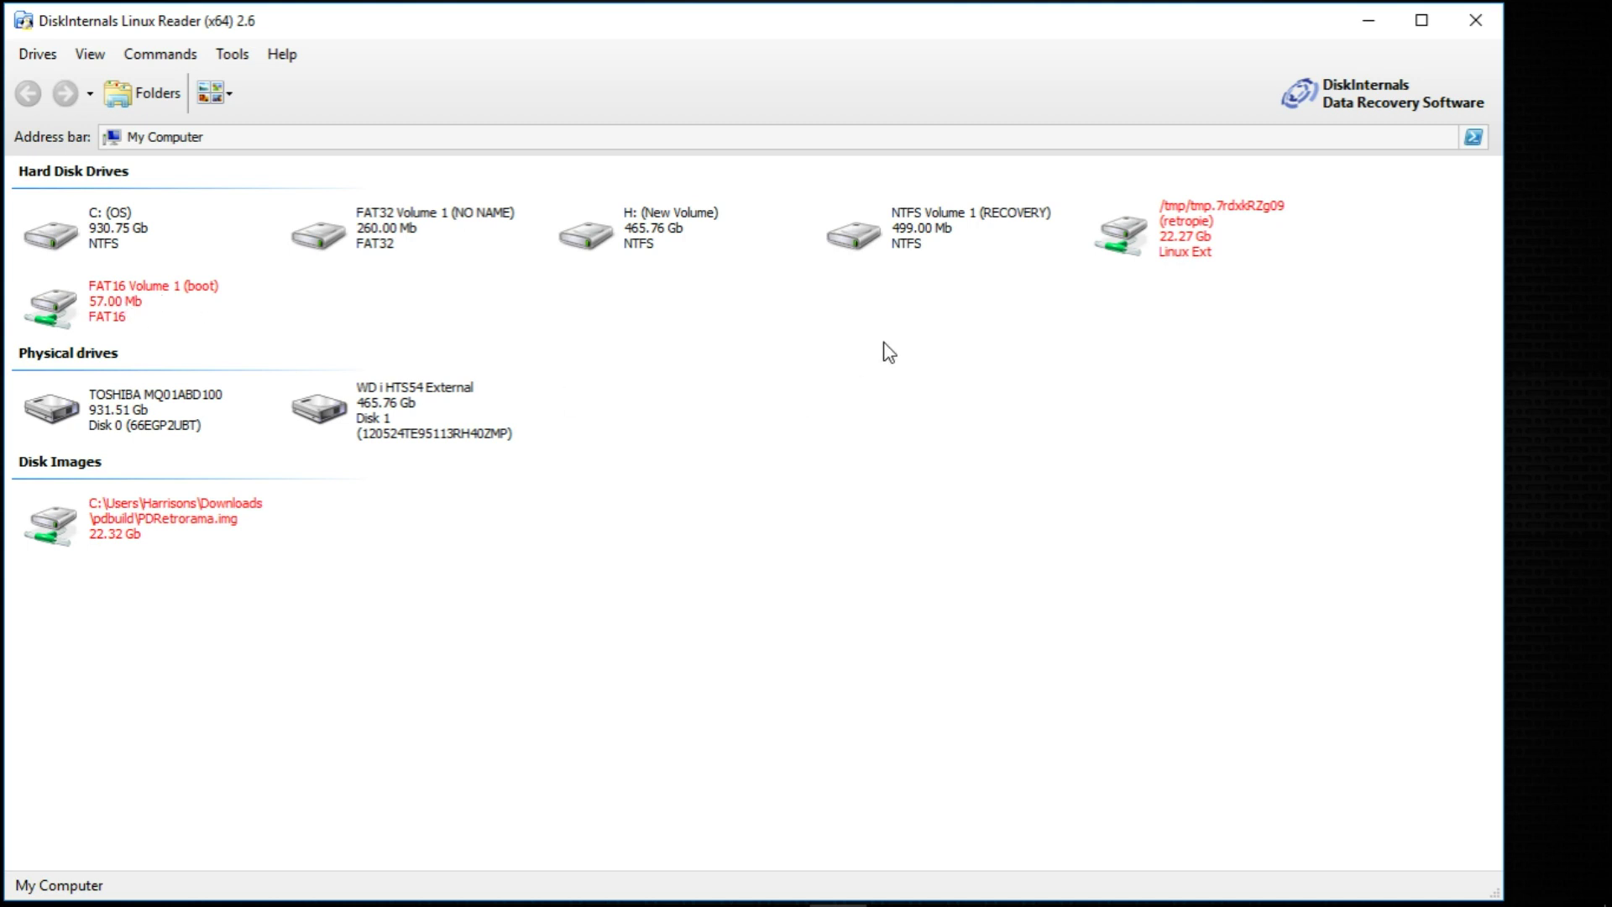
- Browse the retropie volume through home/pi/RetroPie/roms into cps1, skipping the slow bin preview
double_click(1188, 233)
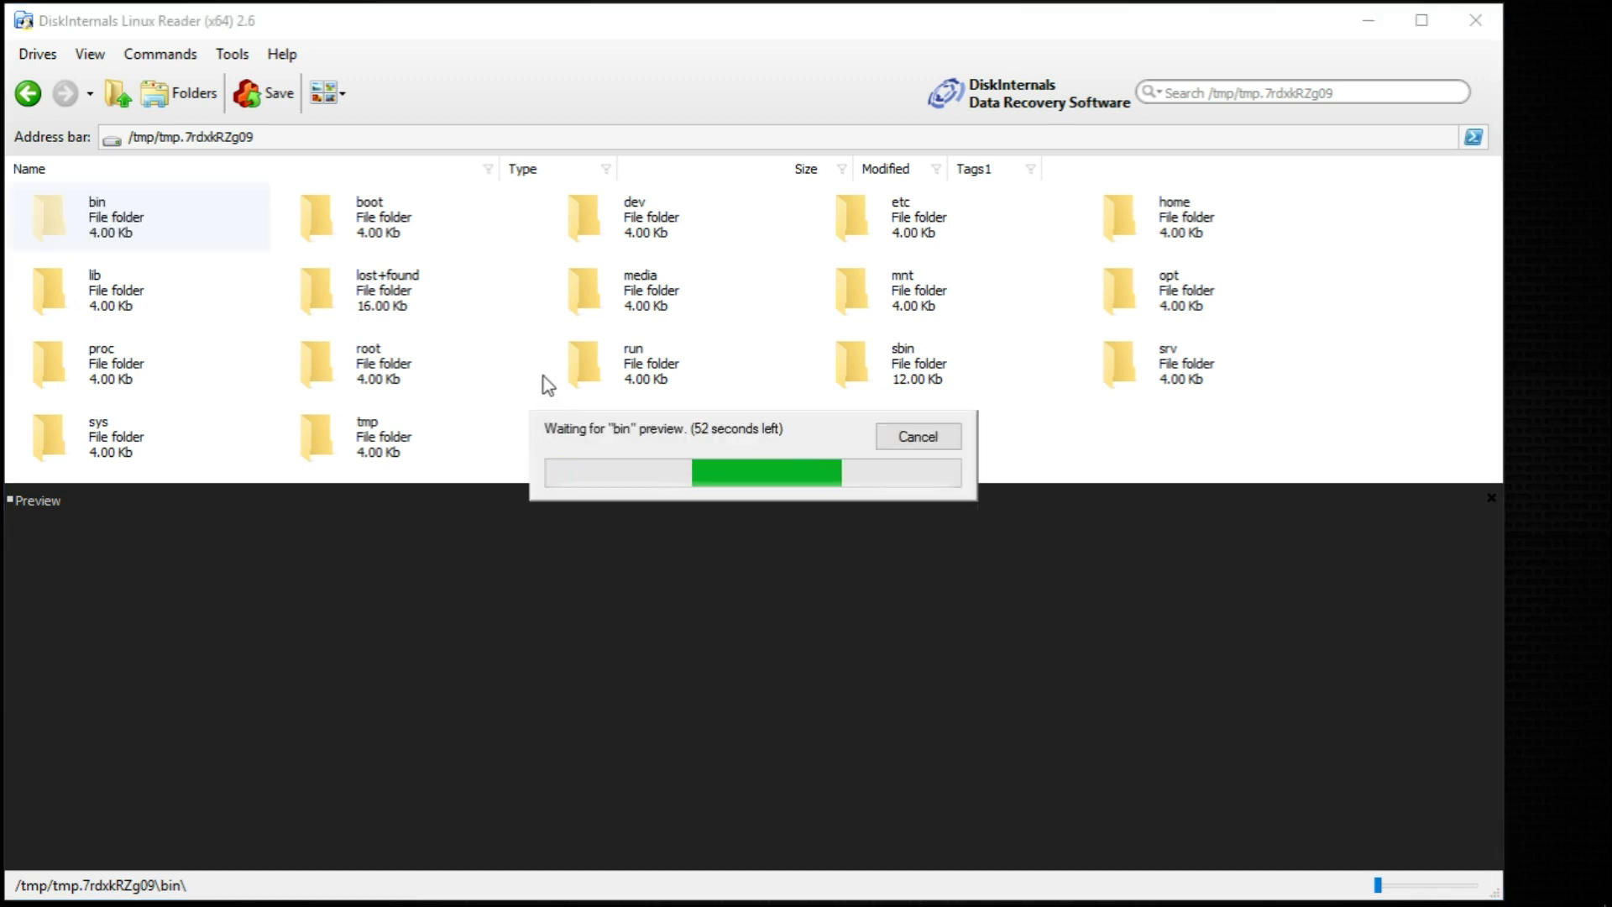
click(911, 437)
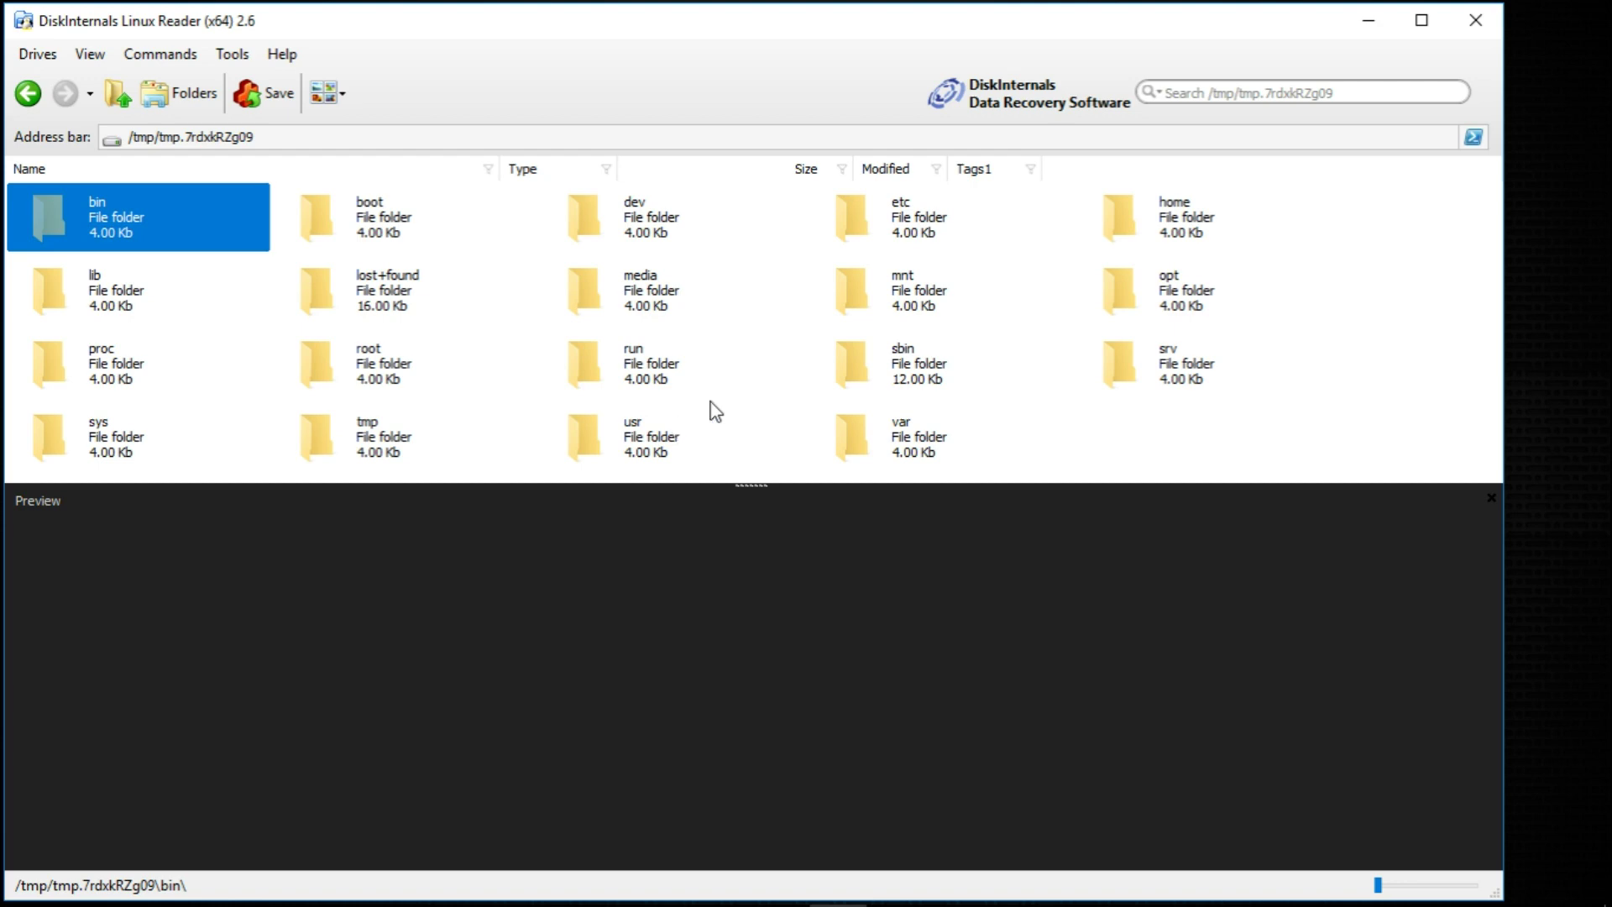
click(1147, 222)
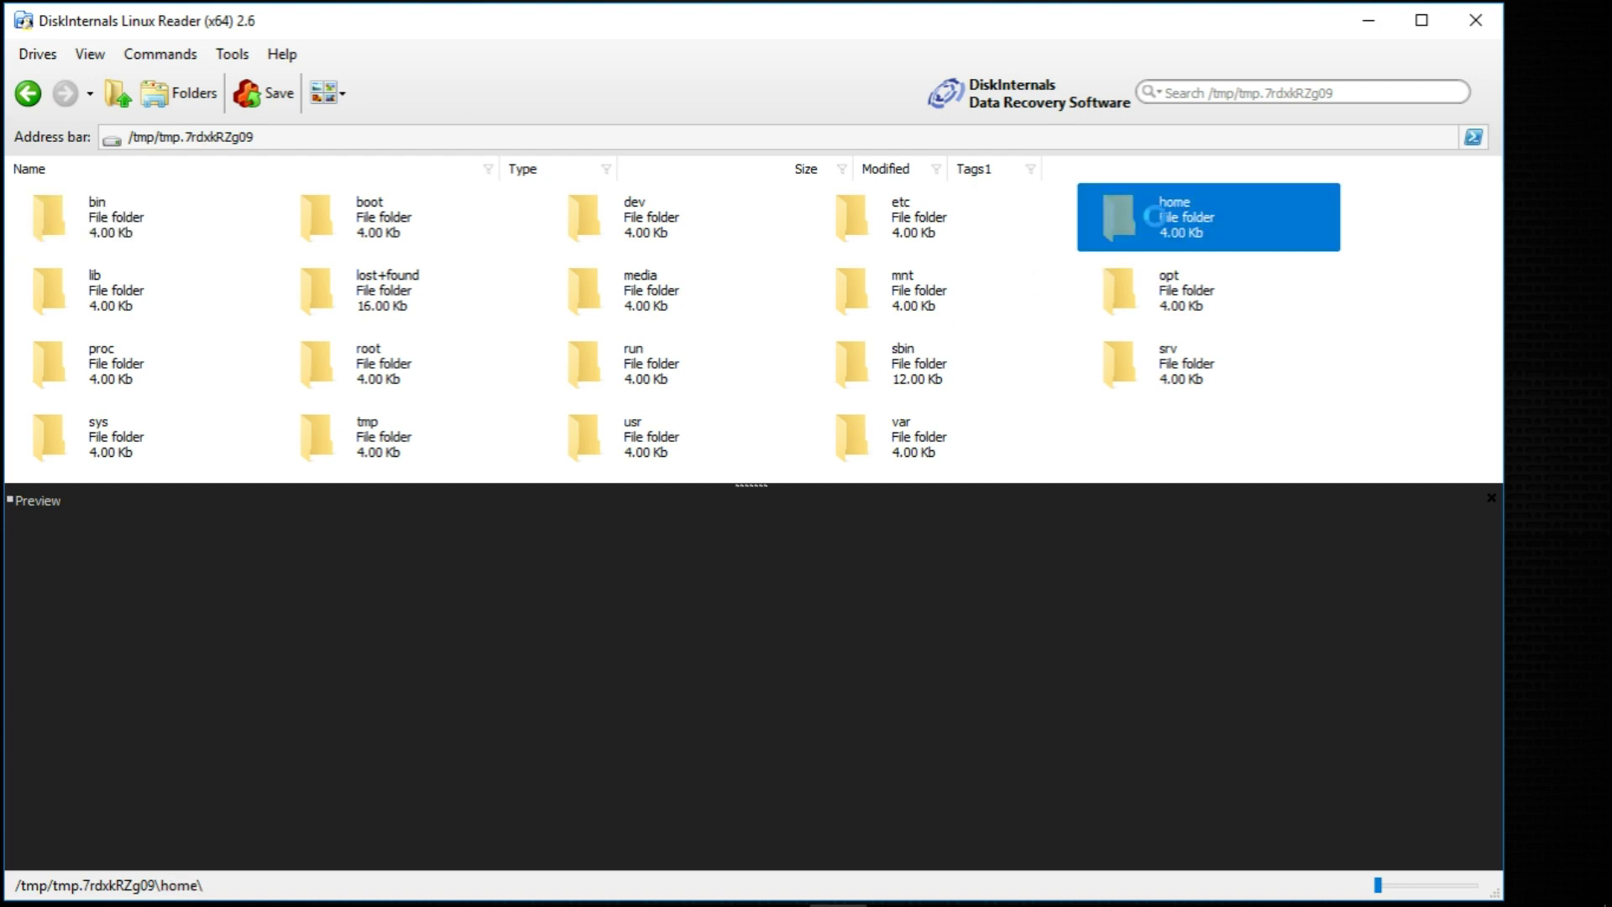
double_click(1151, 218)
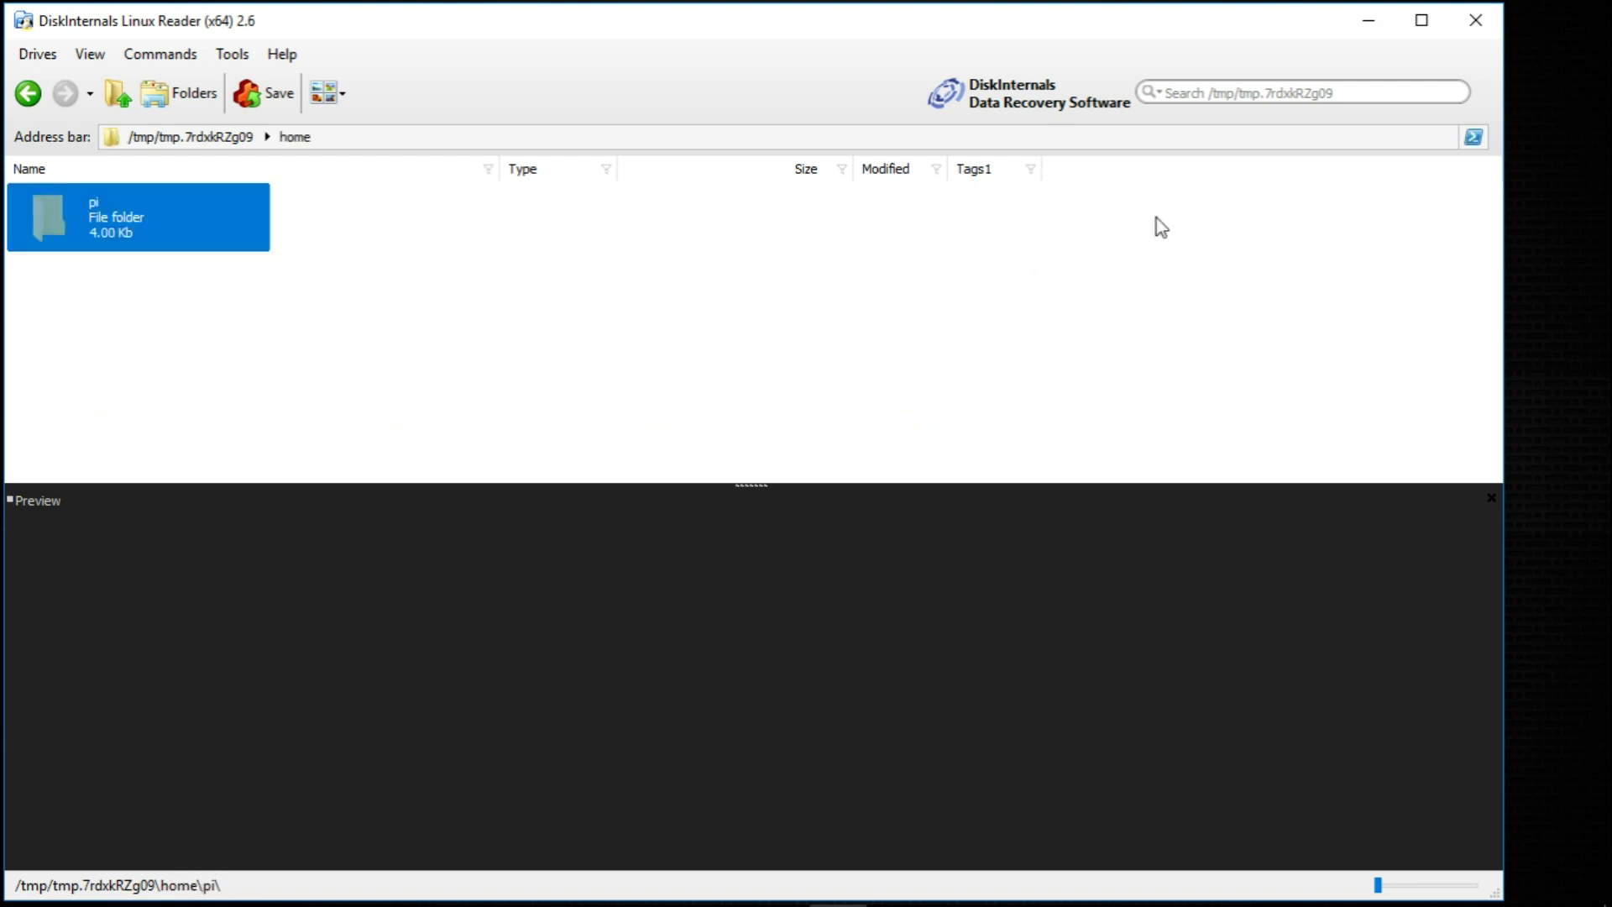
double_click(144, 215)
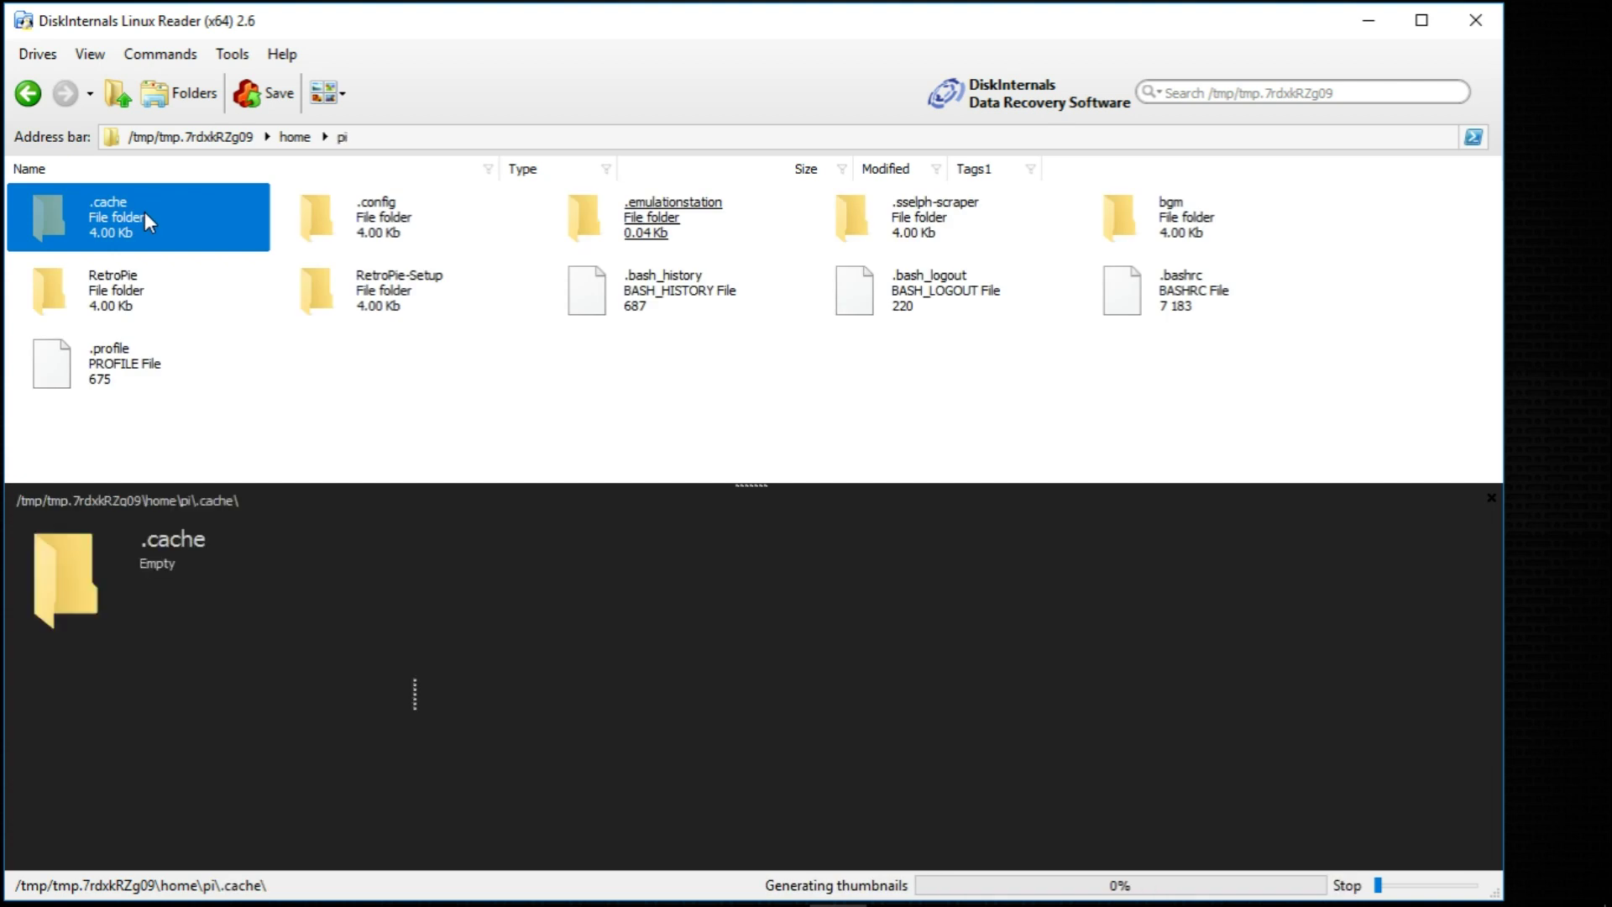
double_click(121, 307)
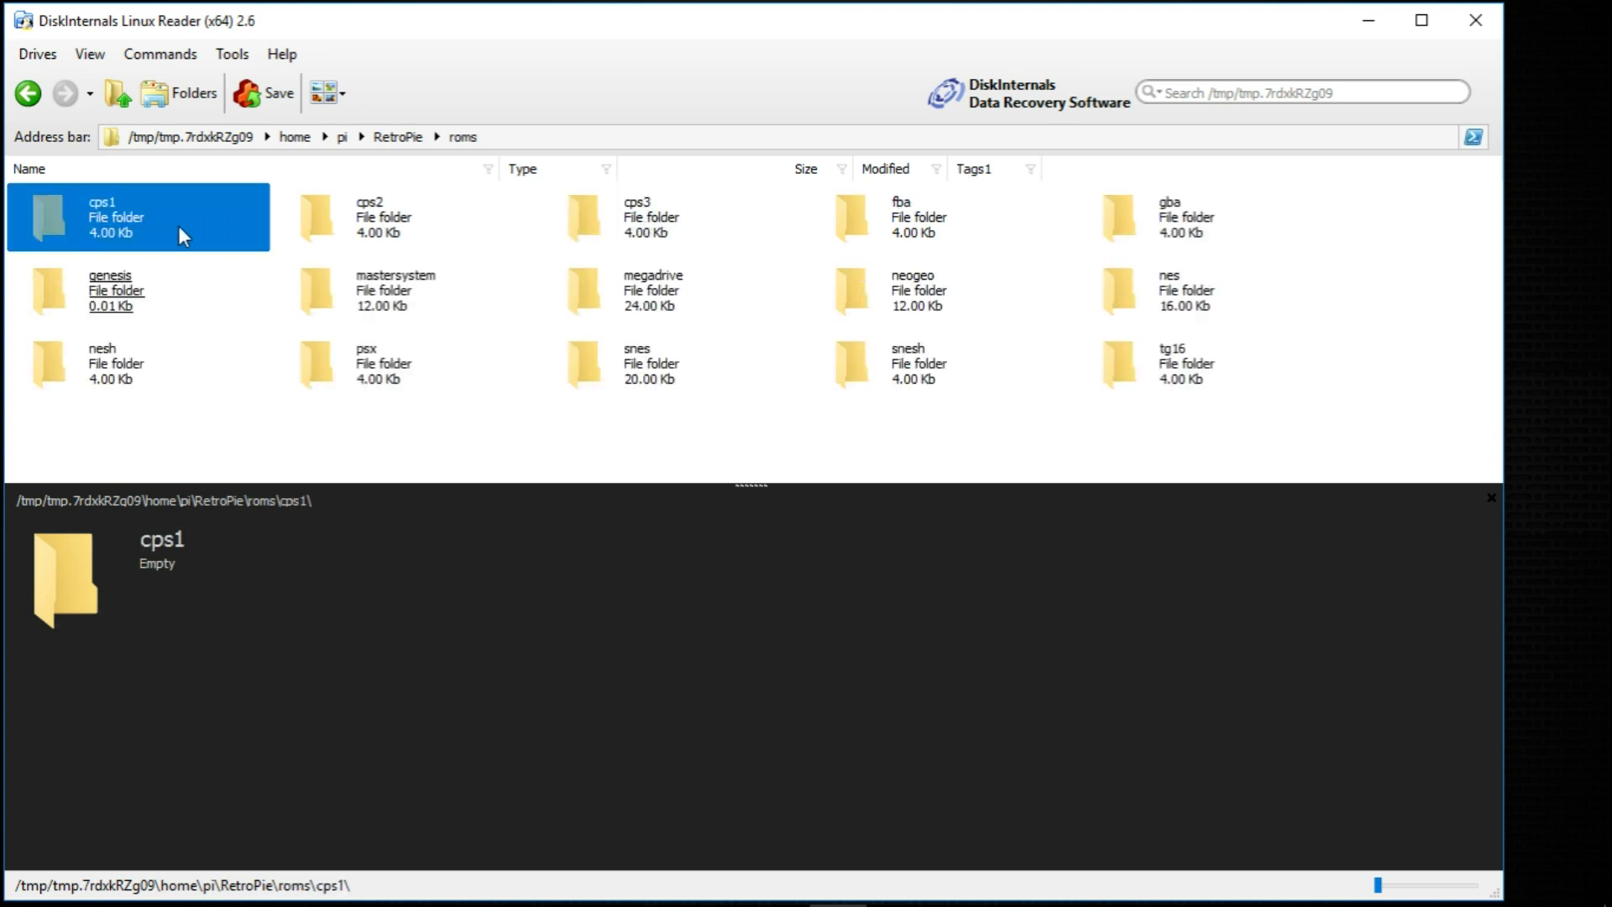
double_click(148, 226)
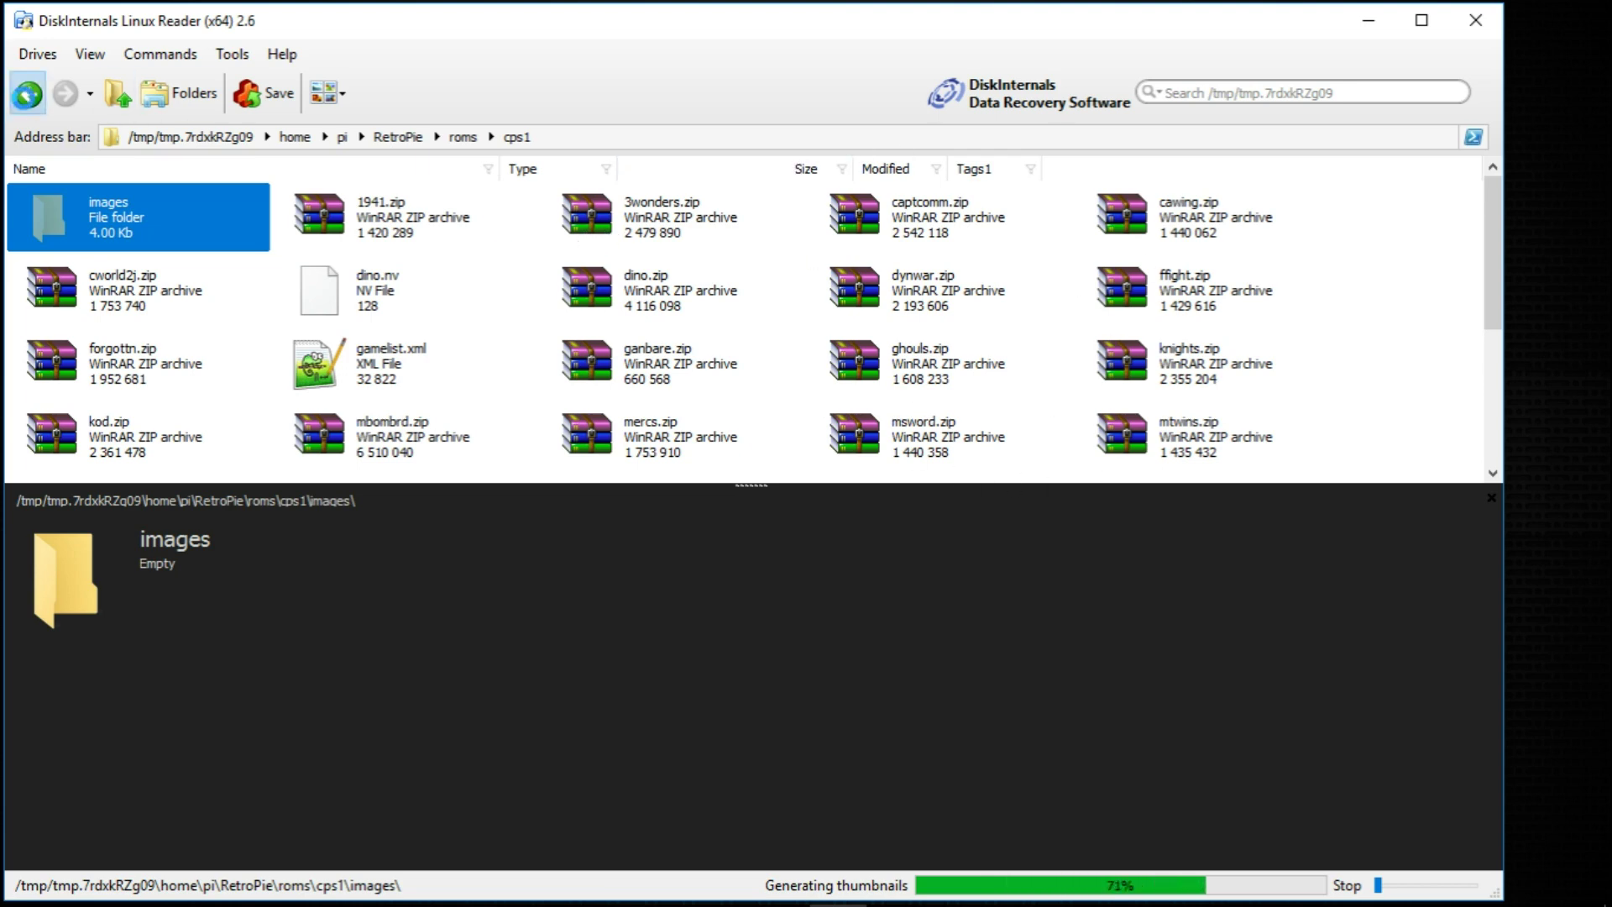
- Go back up to RetroPie, open splashscreens, and preview Retrorama Intro 720p.mp4, pausing it
click(27, 95)
click(27, 95)
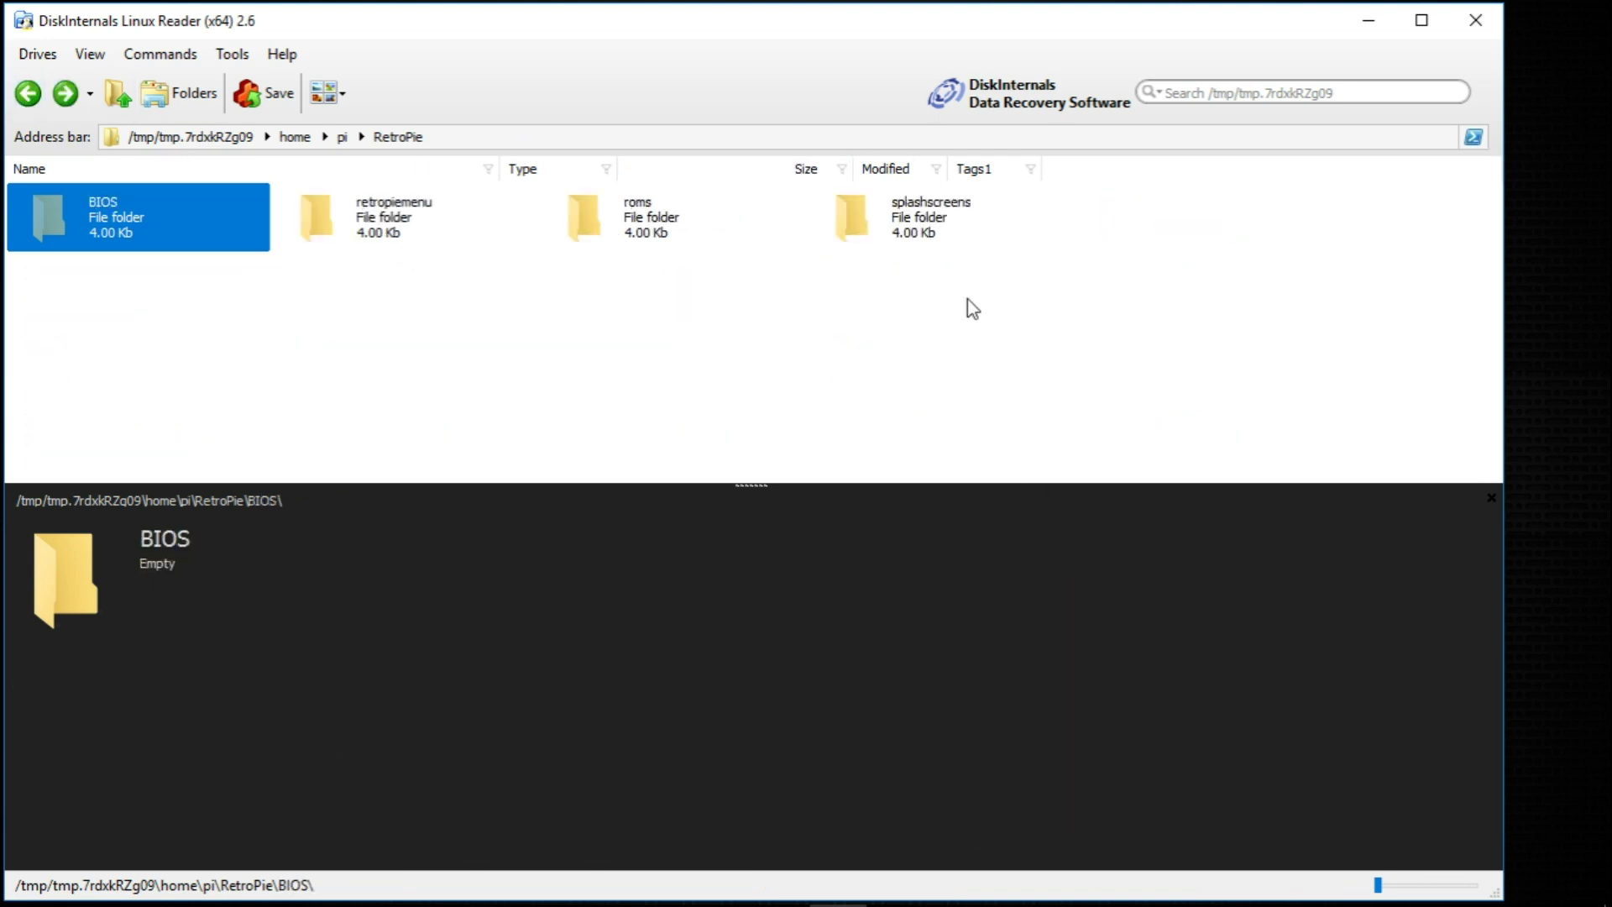
double_click(909, 225)
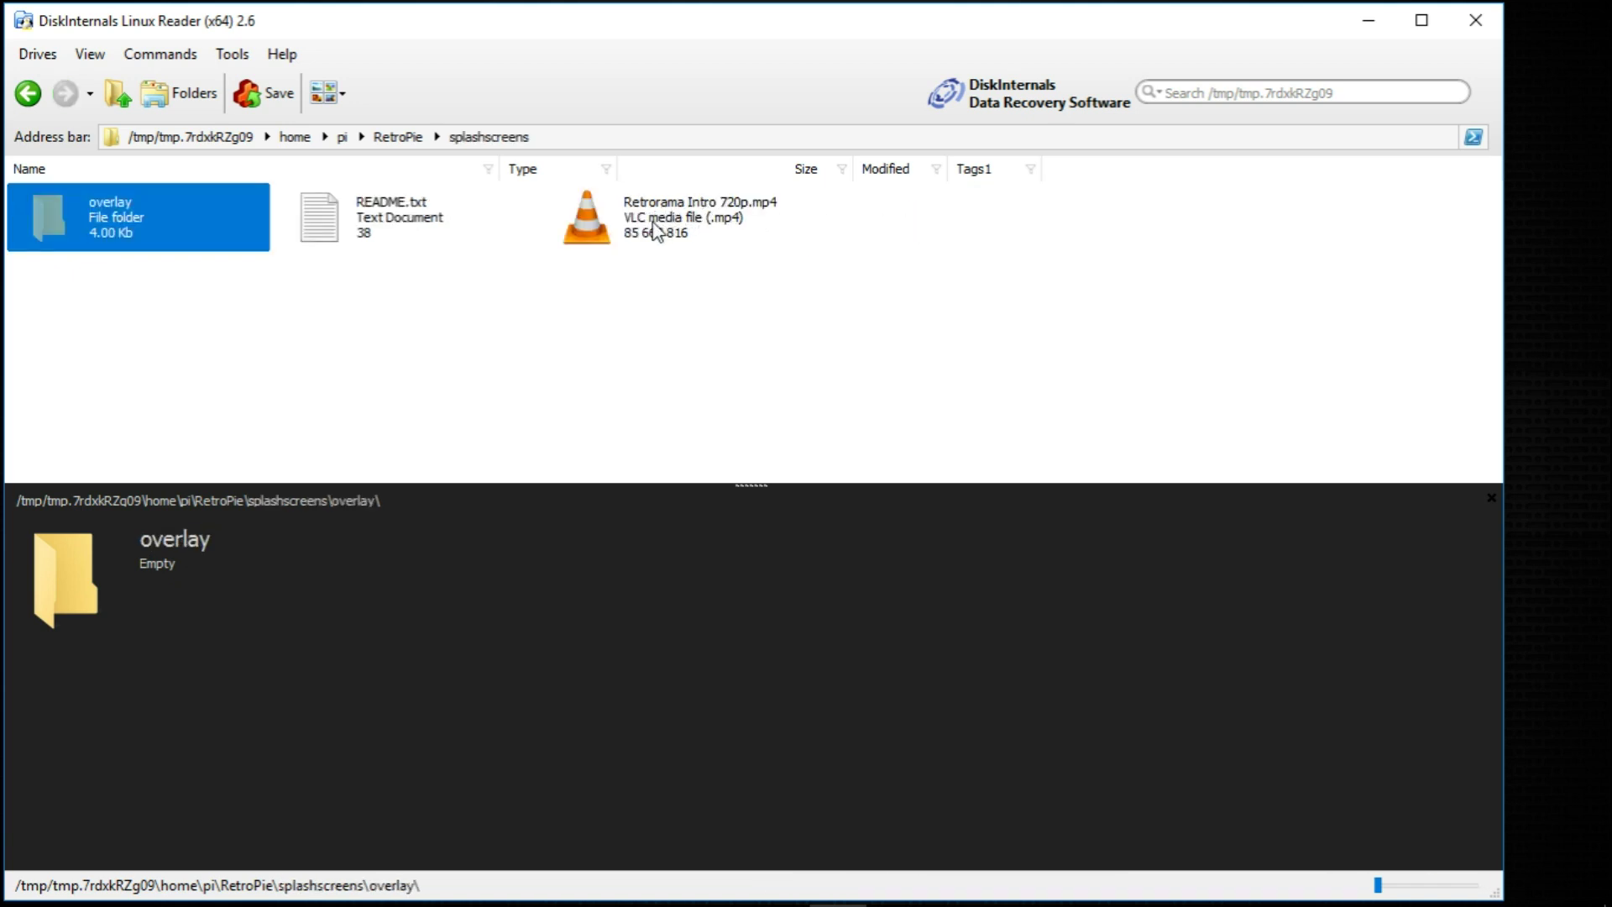
click(656, 230)
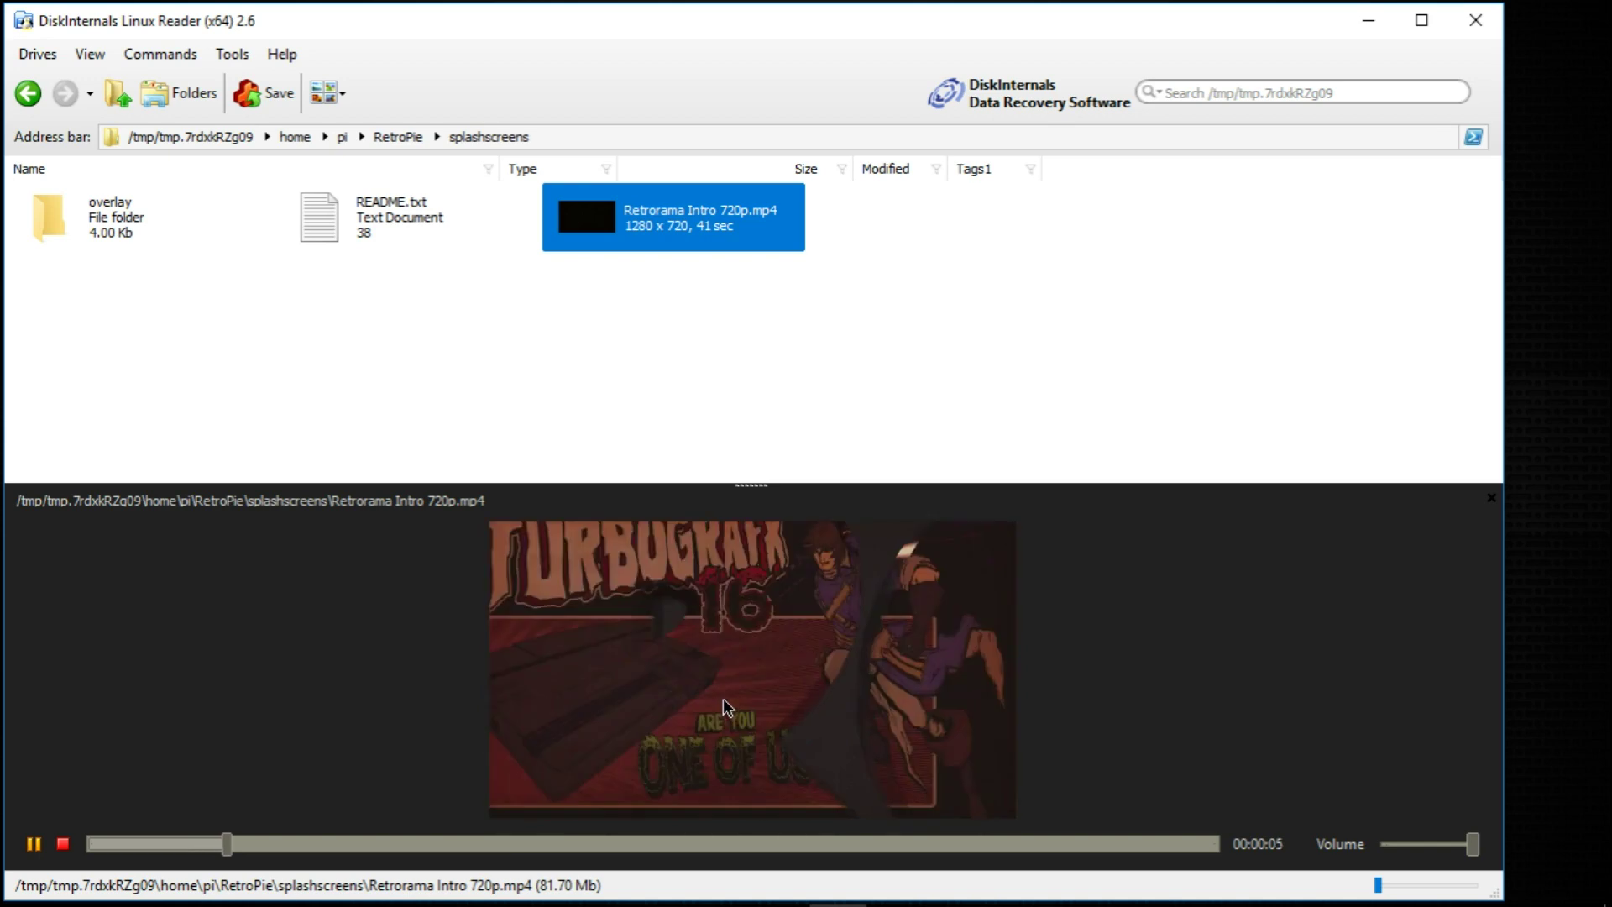
click(33, 845)
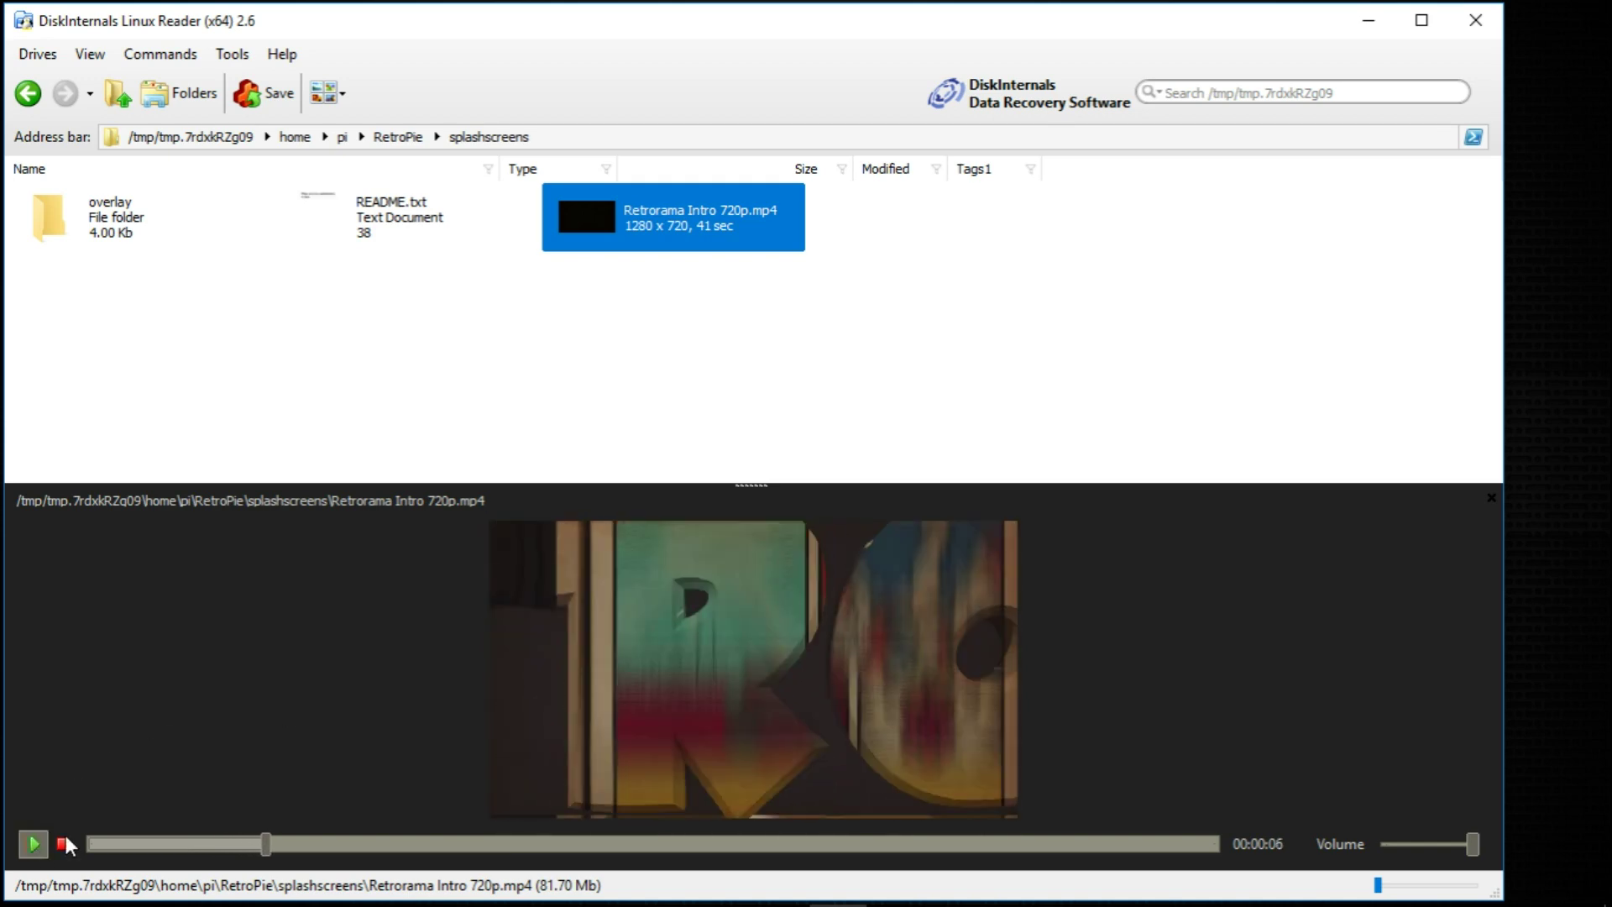
- Save Retrorama Intro 720p.mp4 to the Desktop with 'Save directory structure' unchecked
right_click(679, 219)
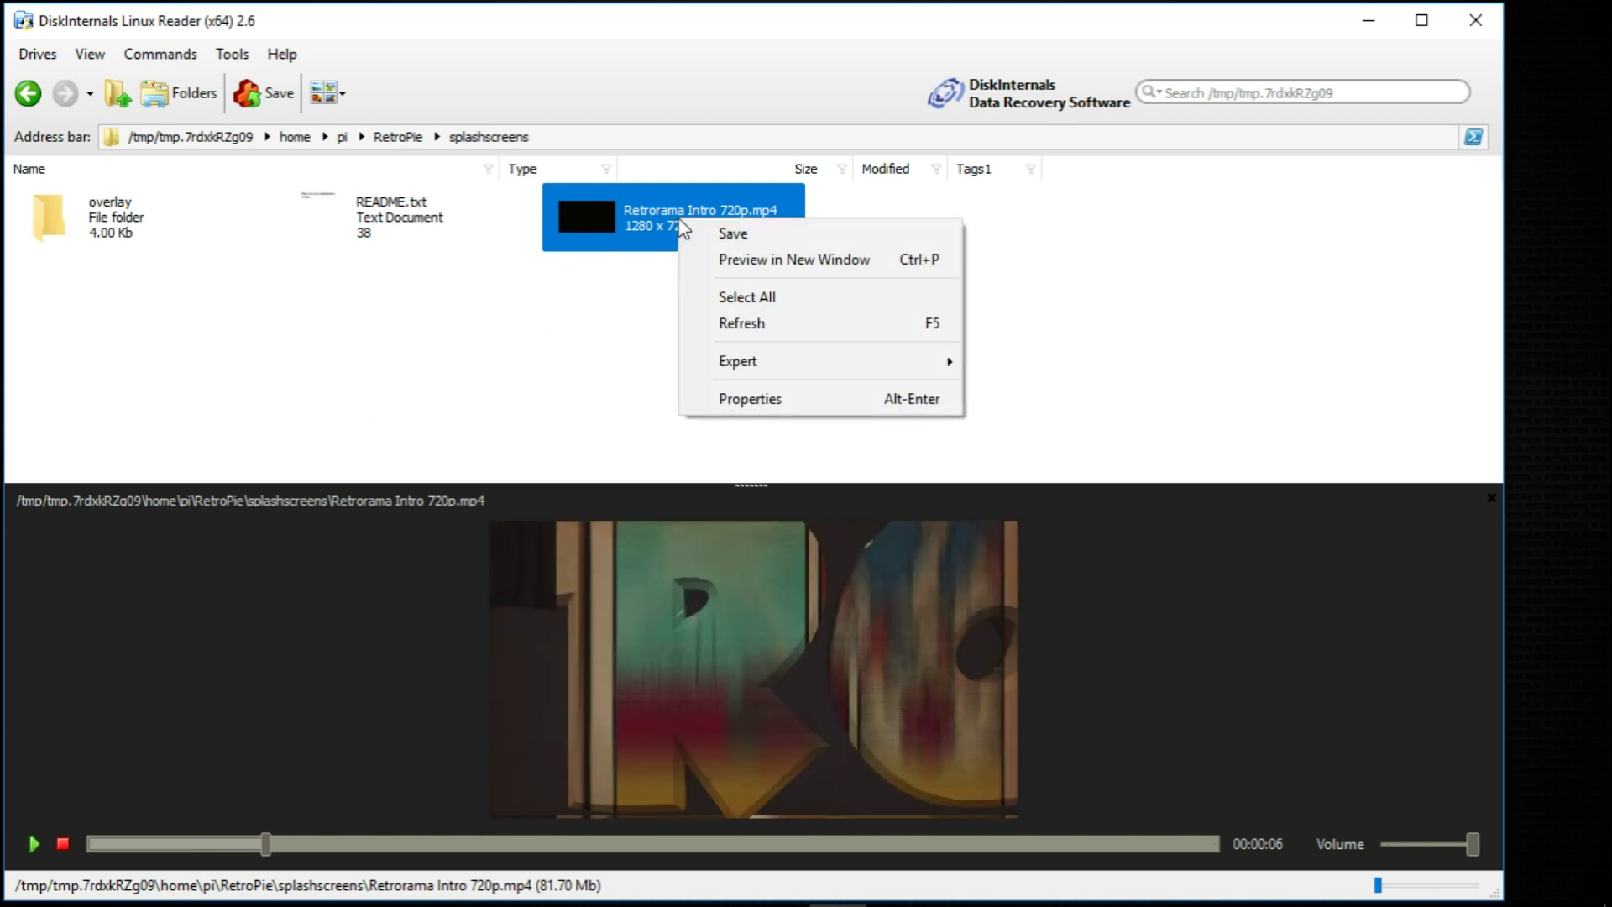
click(749, 235)
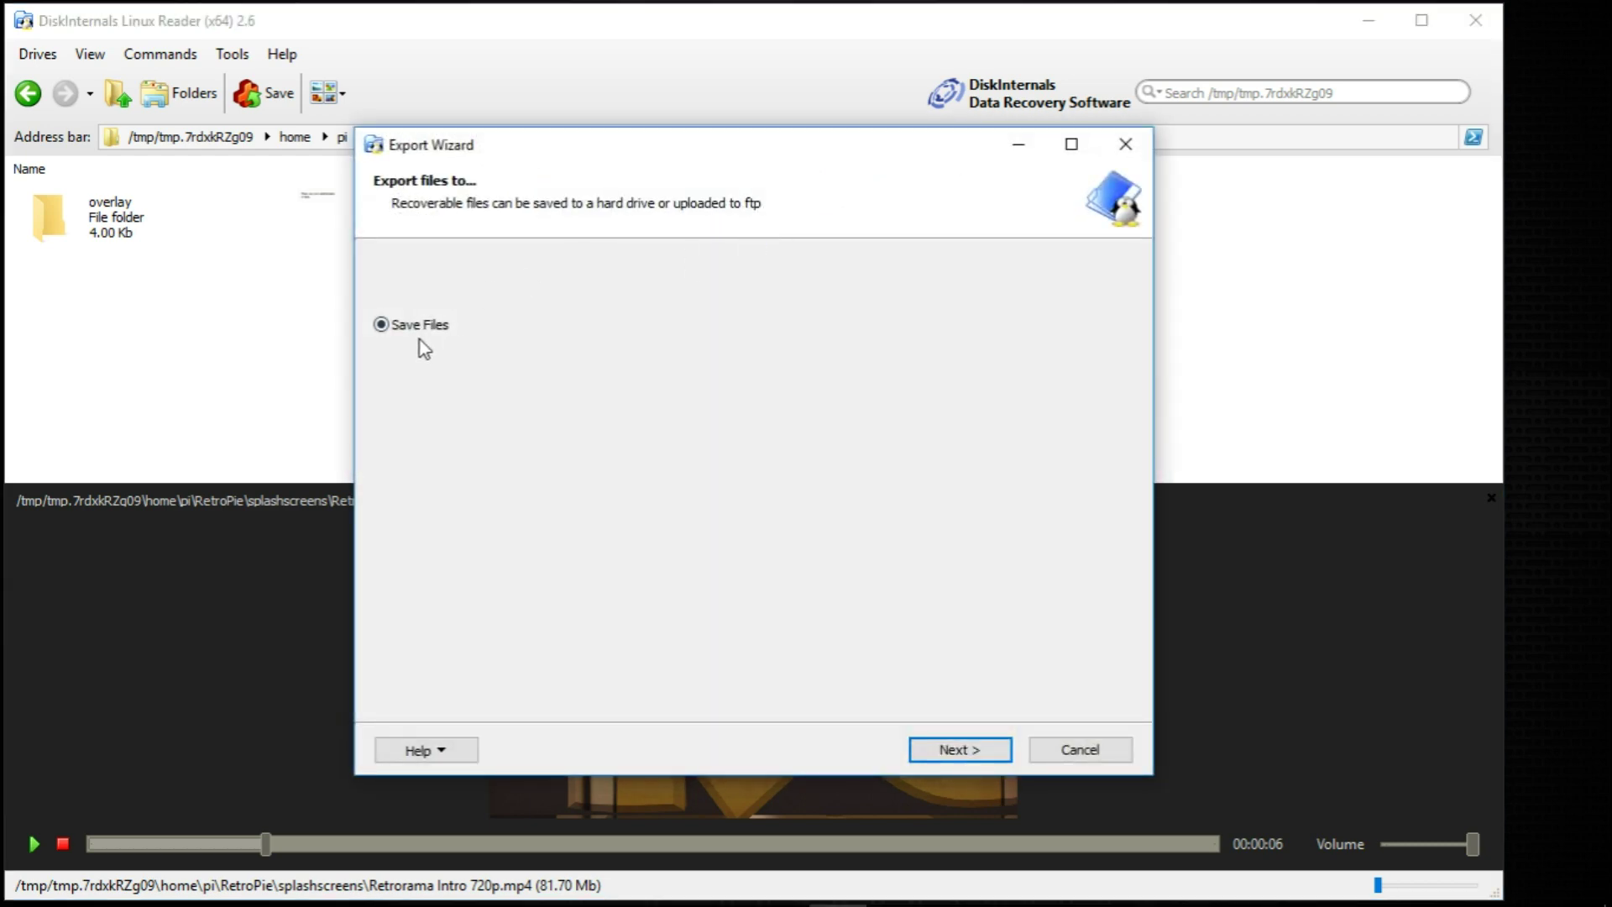
click(954, 750)
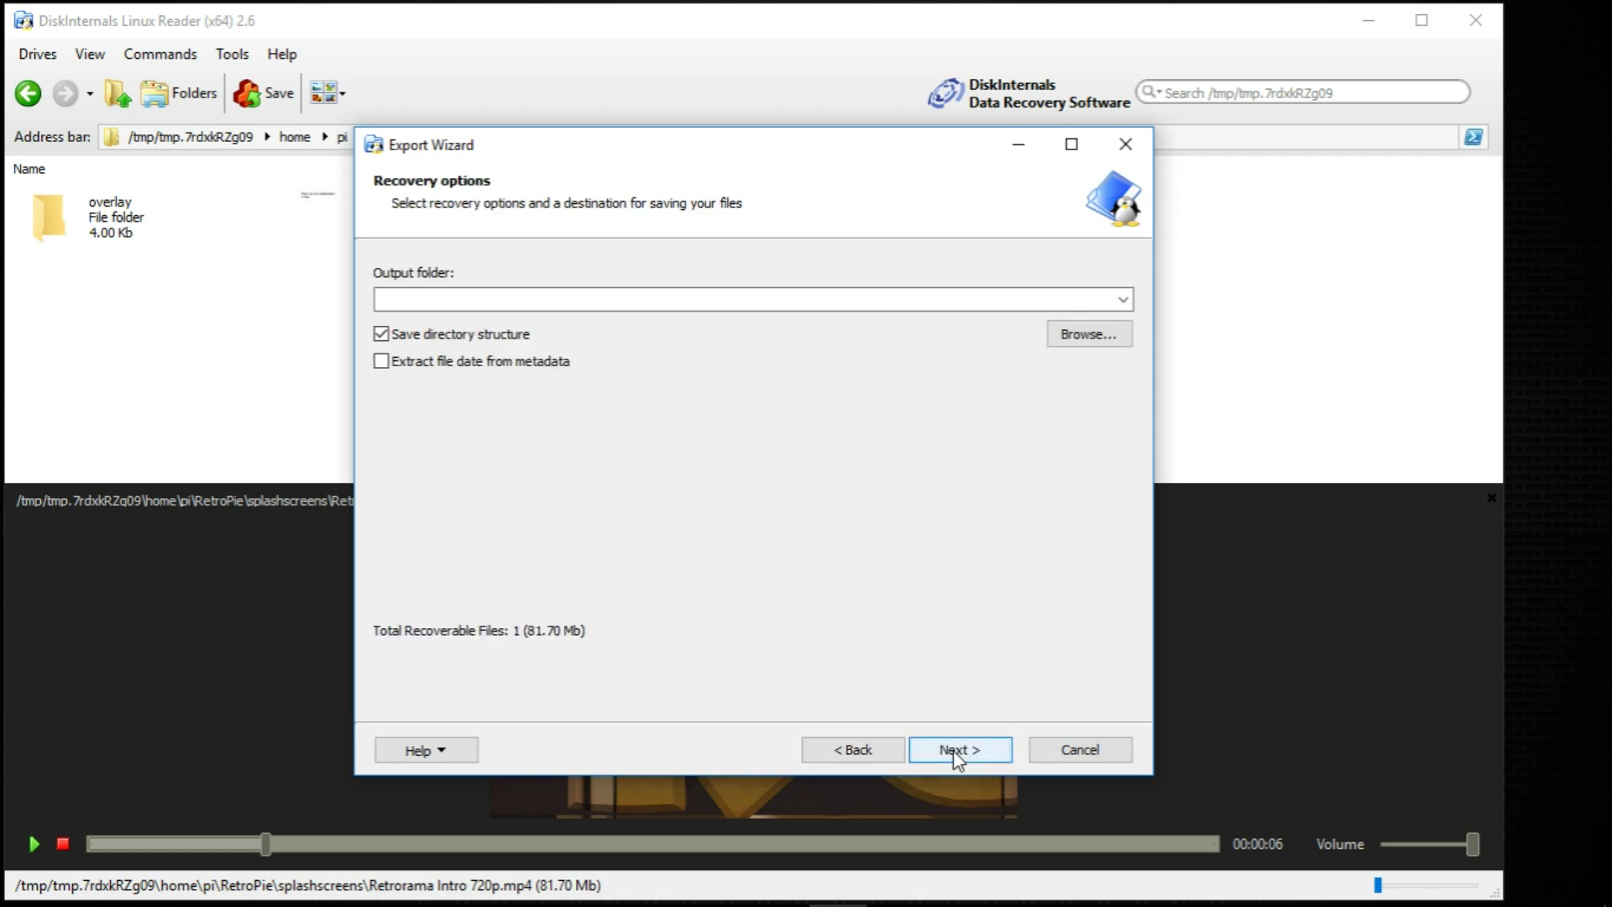
click(464, 340)
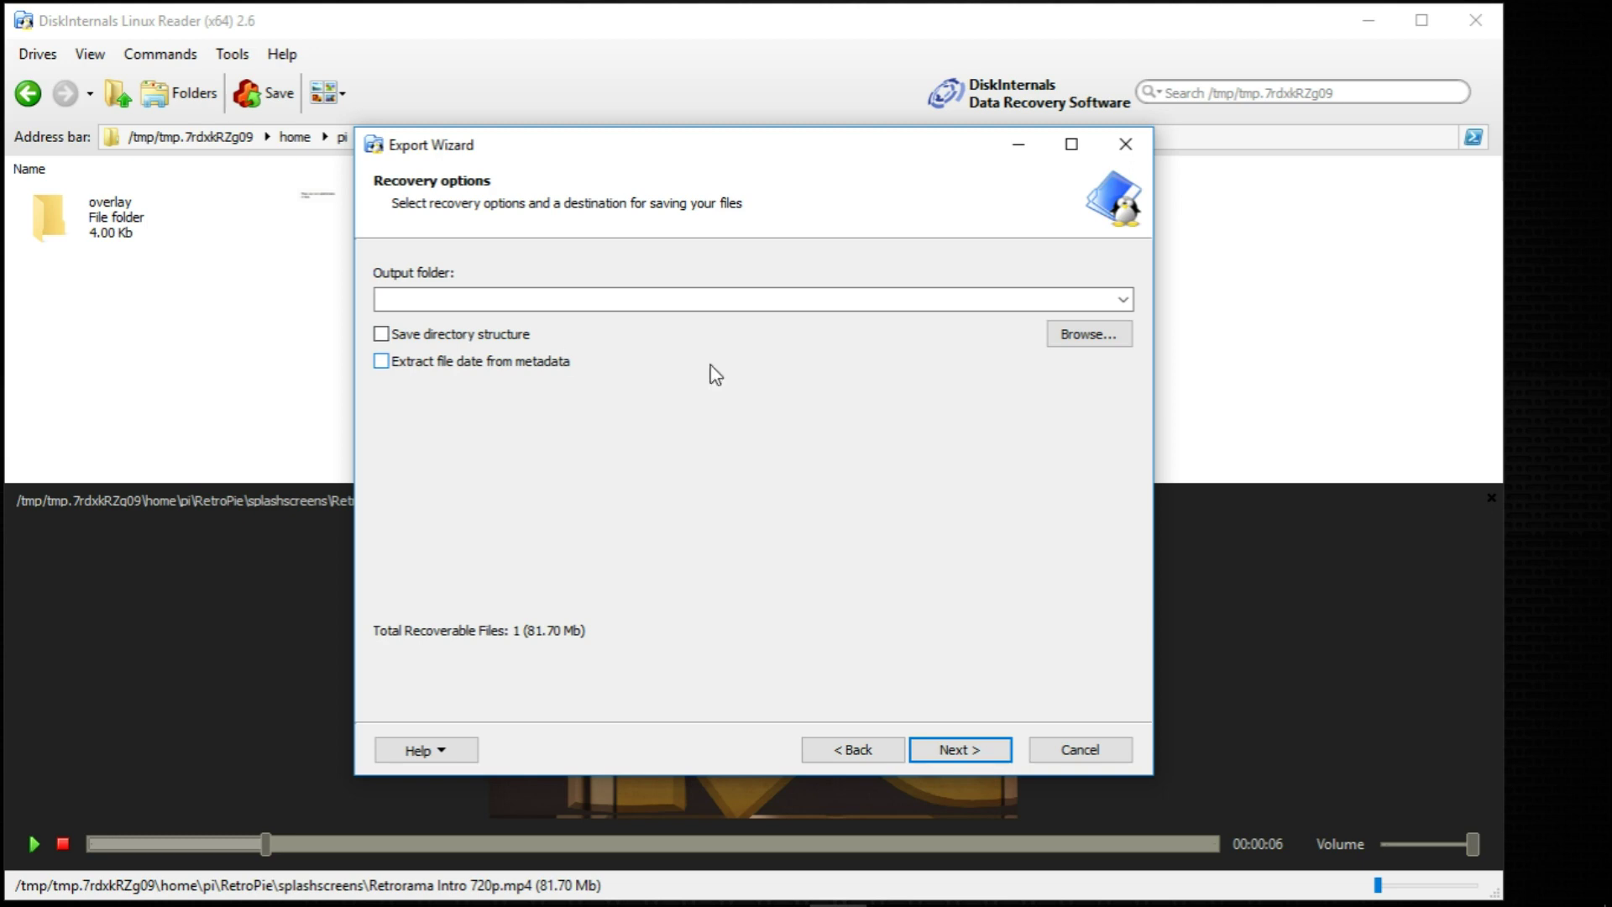
click(1080, 332)
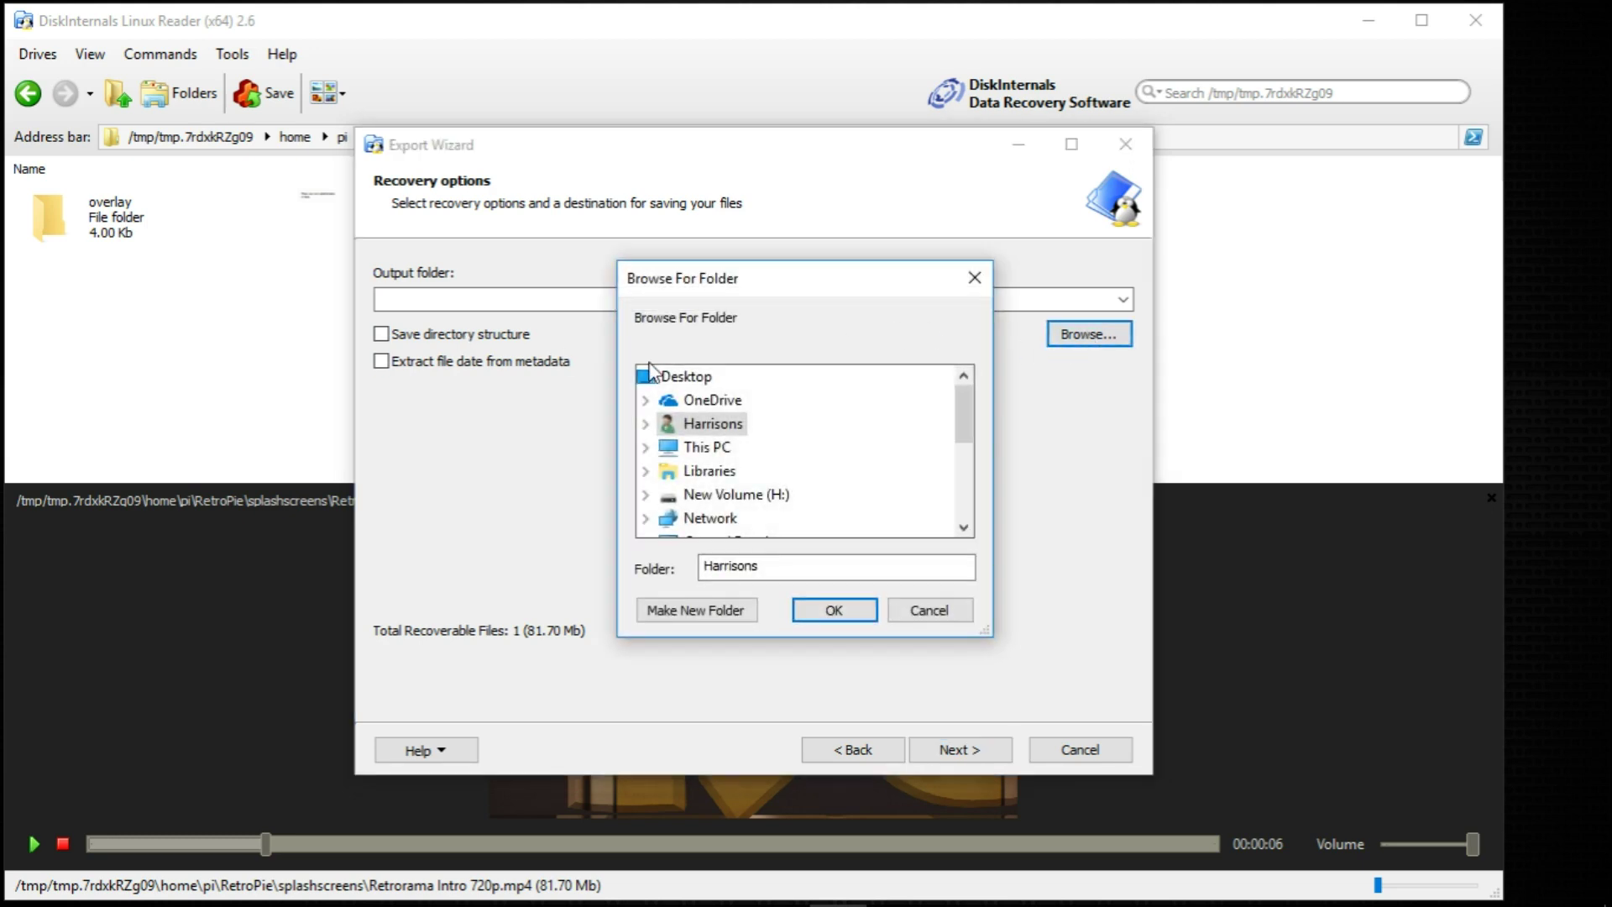
click(692, 382)
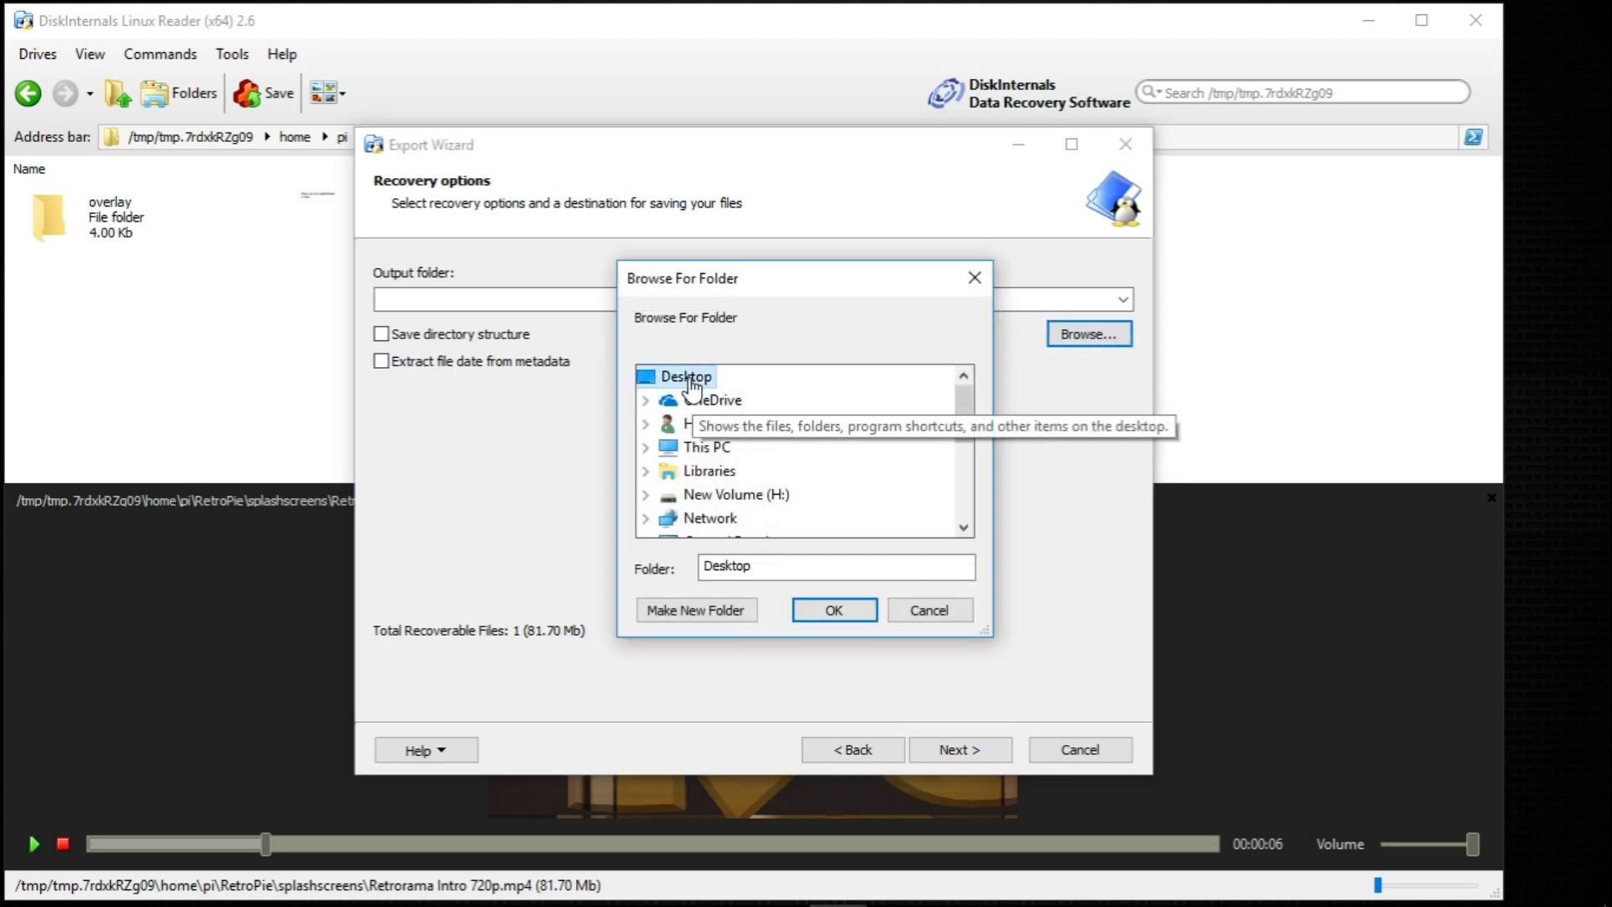
click(834, 611)
click(948, 758)
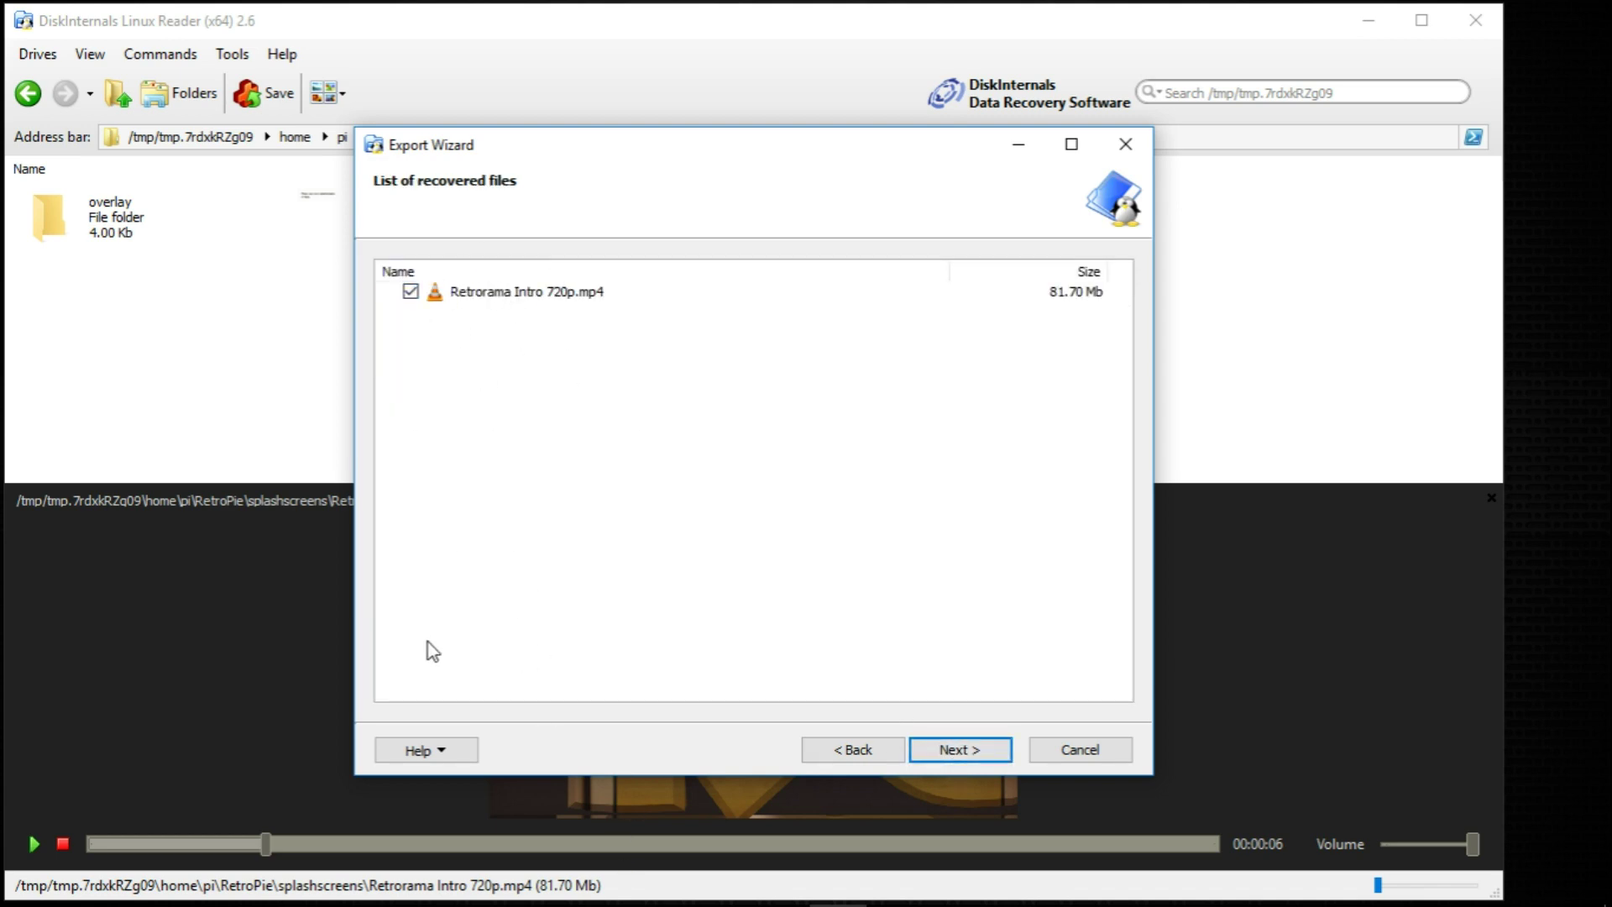
click(951, 752)
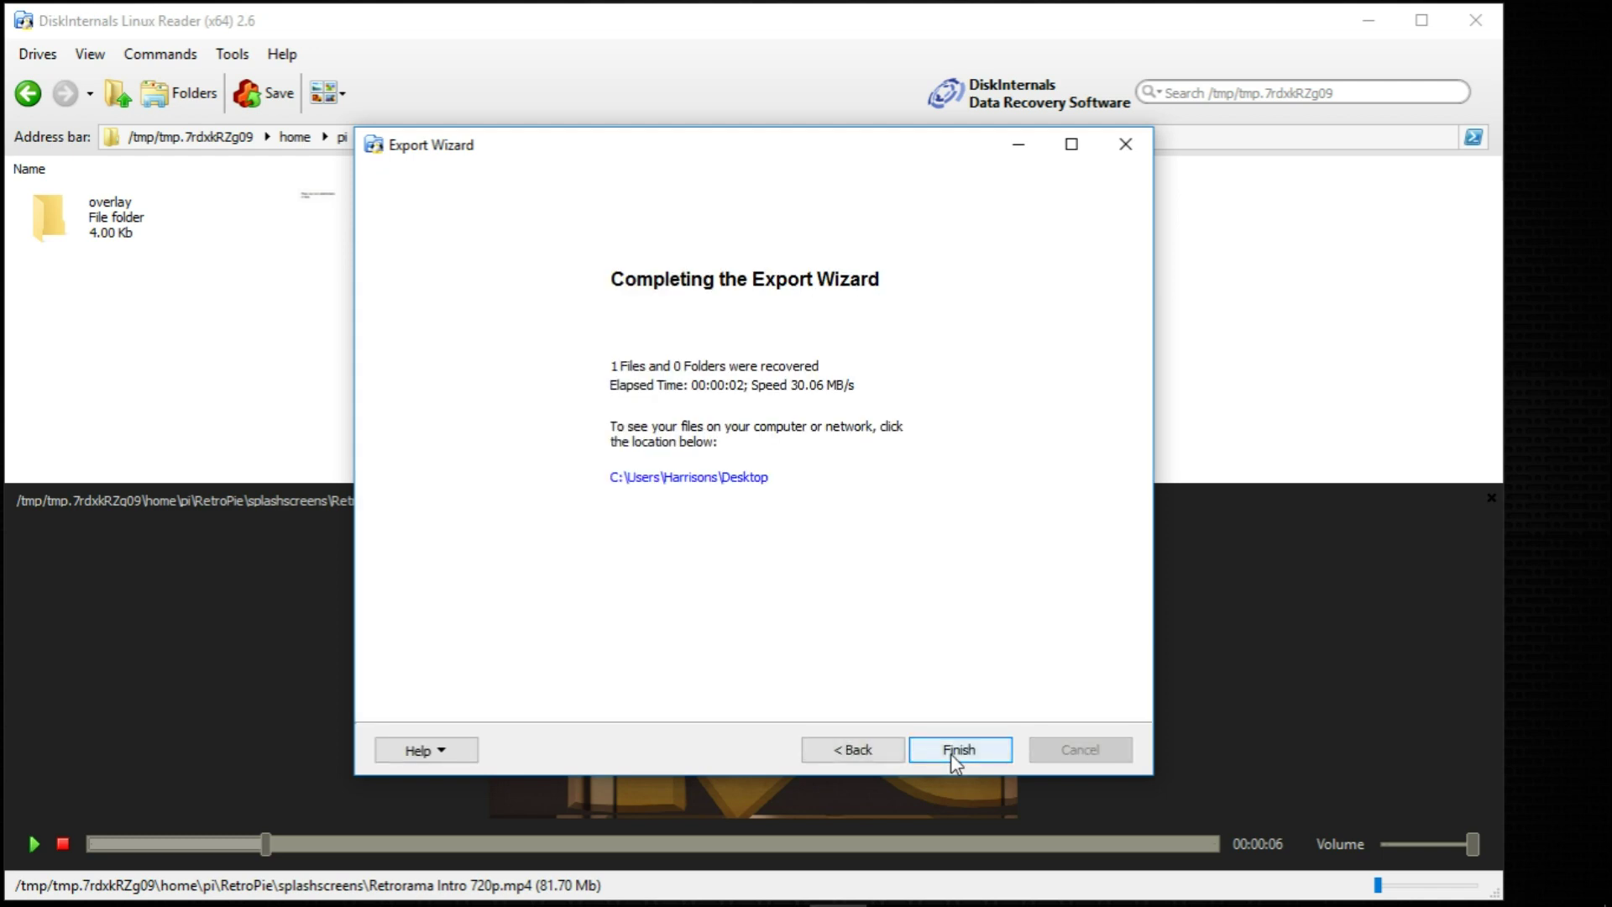
click(958, 750)
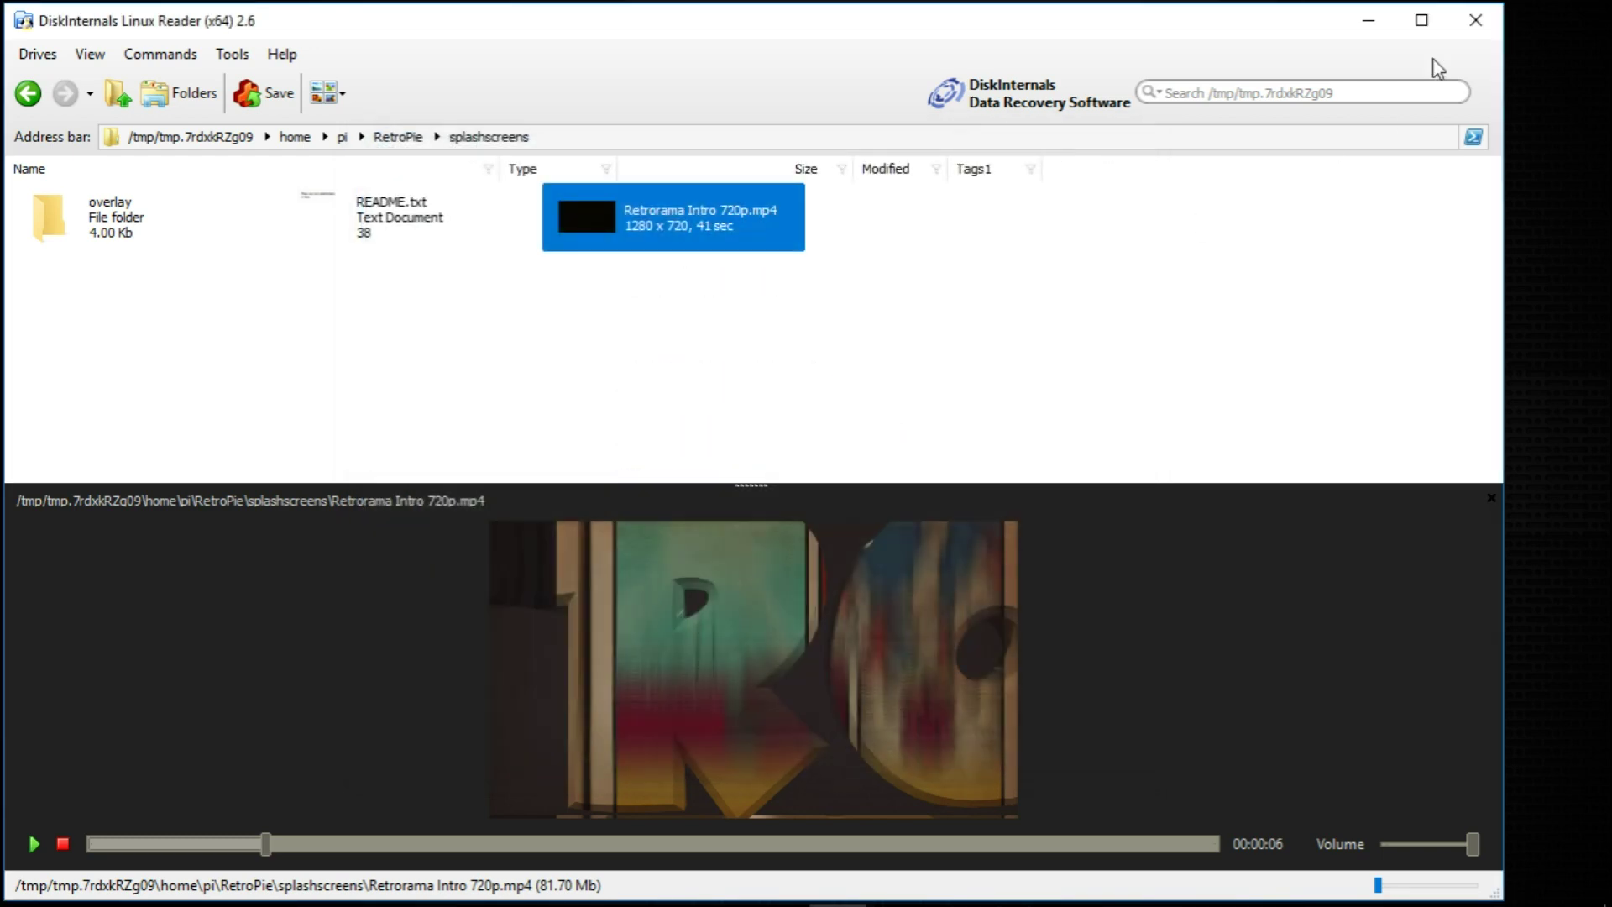
- Quit Linux Reader and place the Retrorama Intro video icon below DiskInternals Research
click(1476, 20)
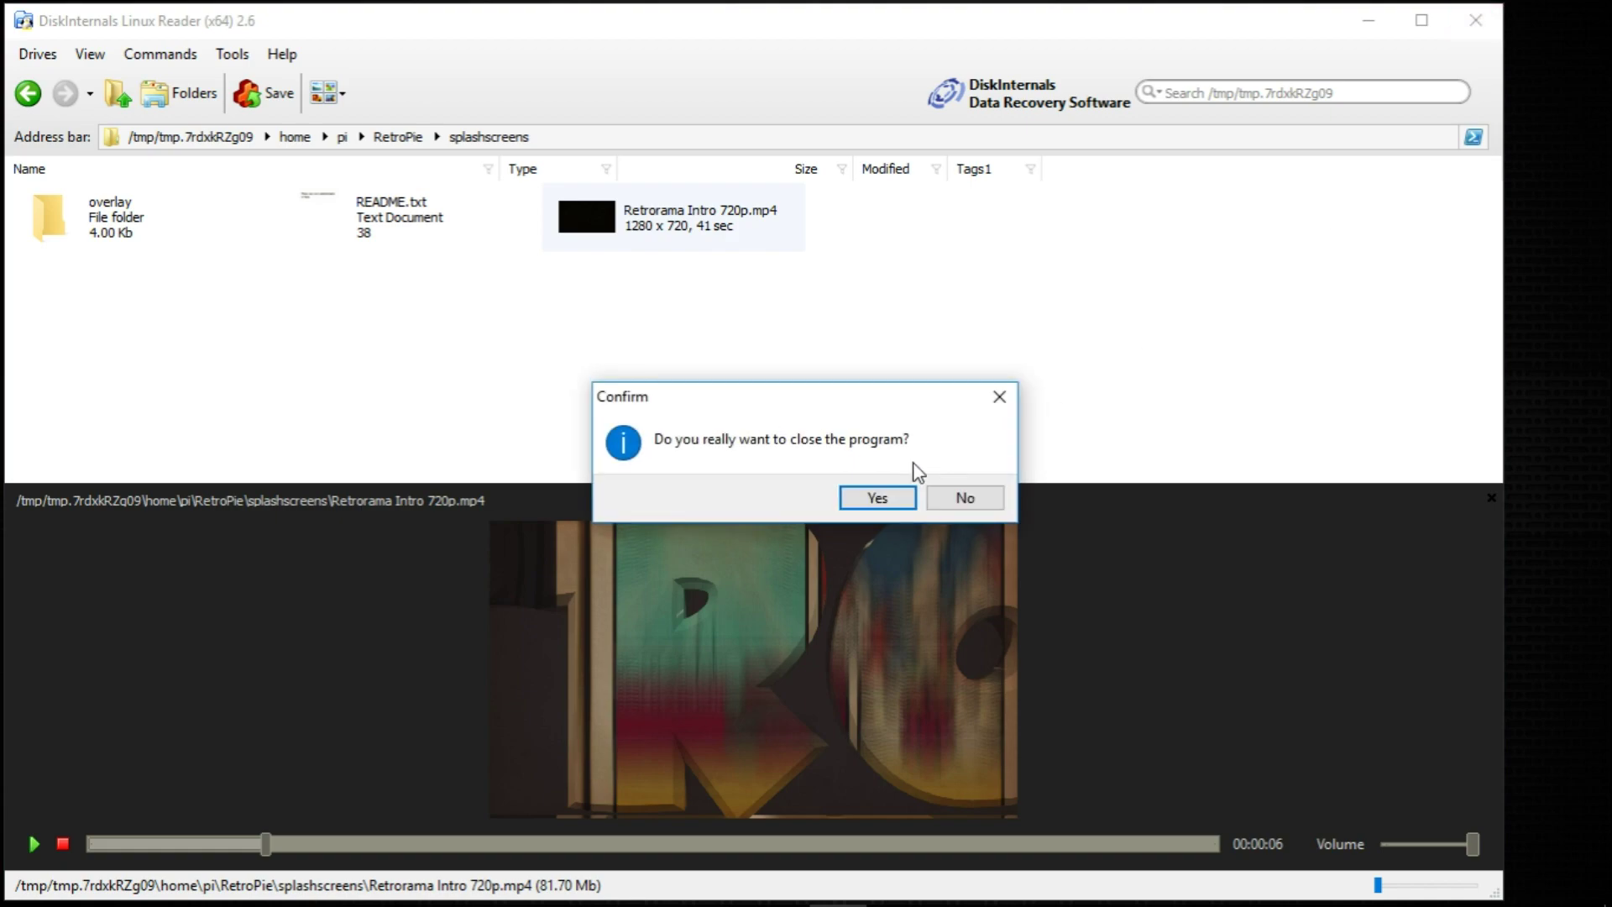
click(893, 502)
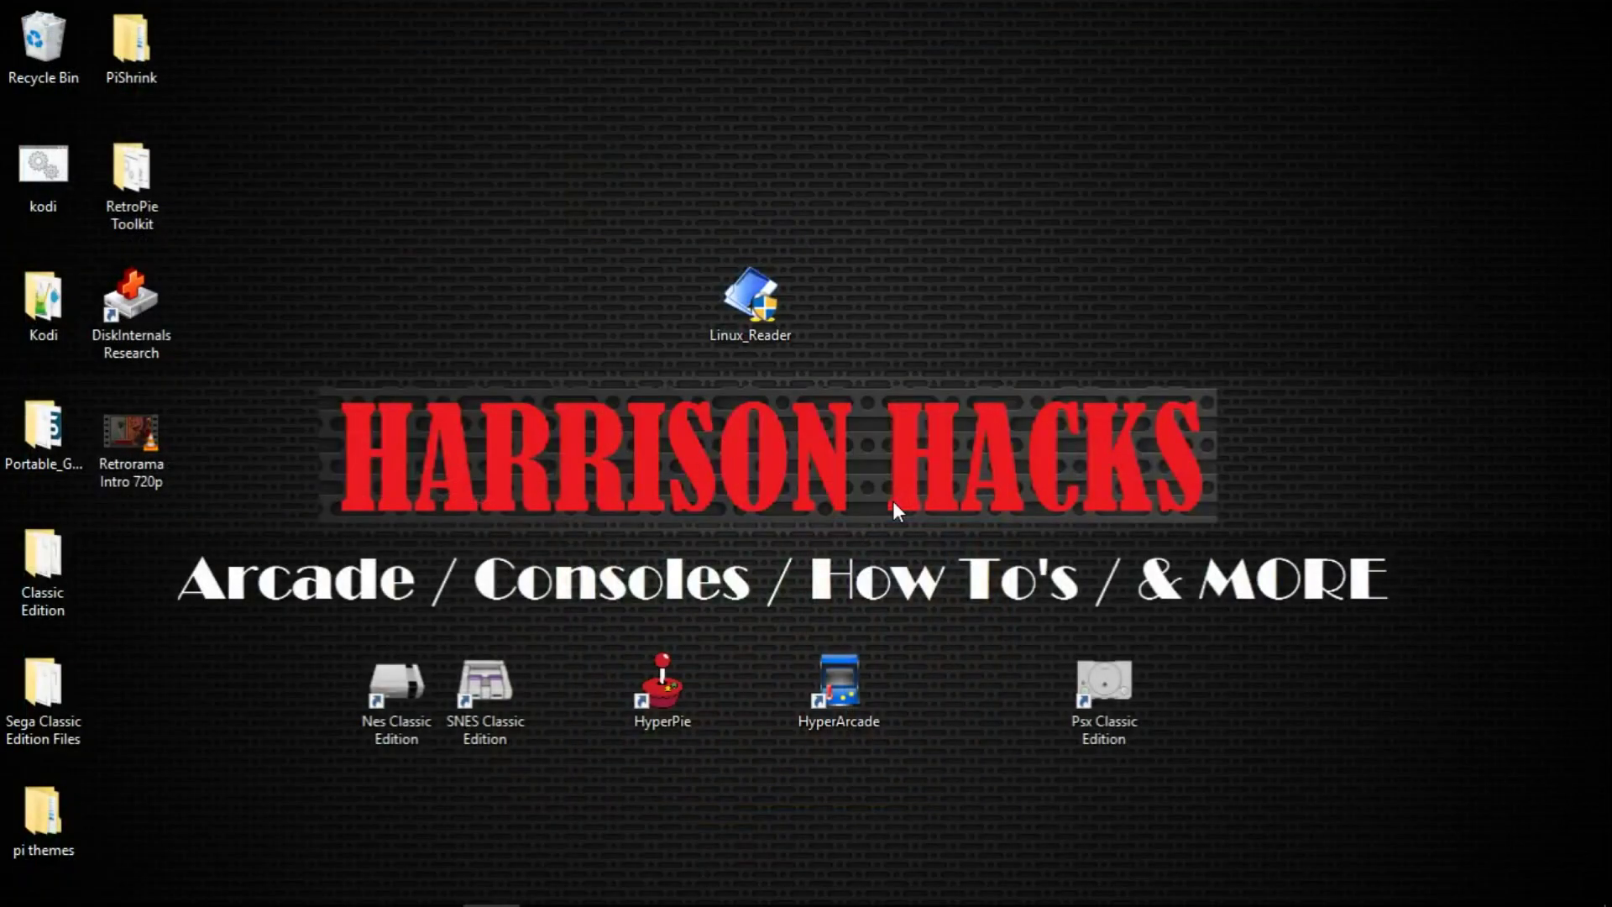
drag(132, 439, 912, 212)
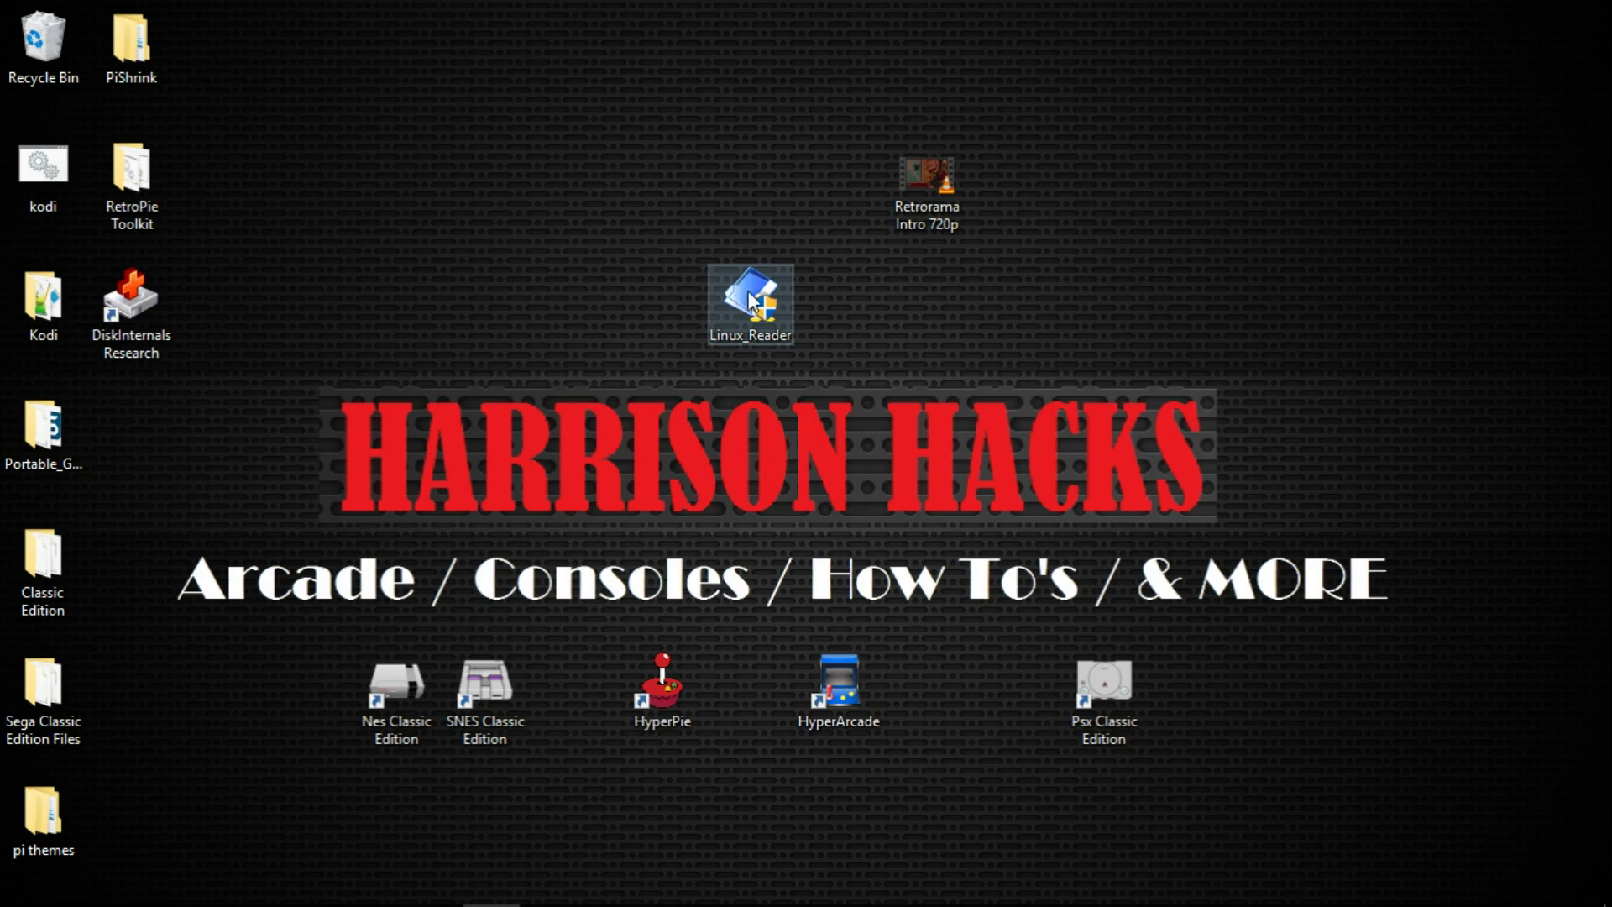
drag(931, 196, 160, 440)
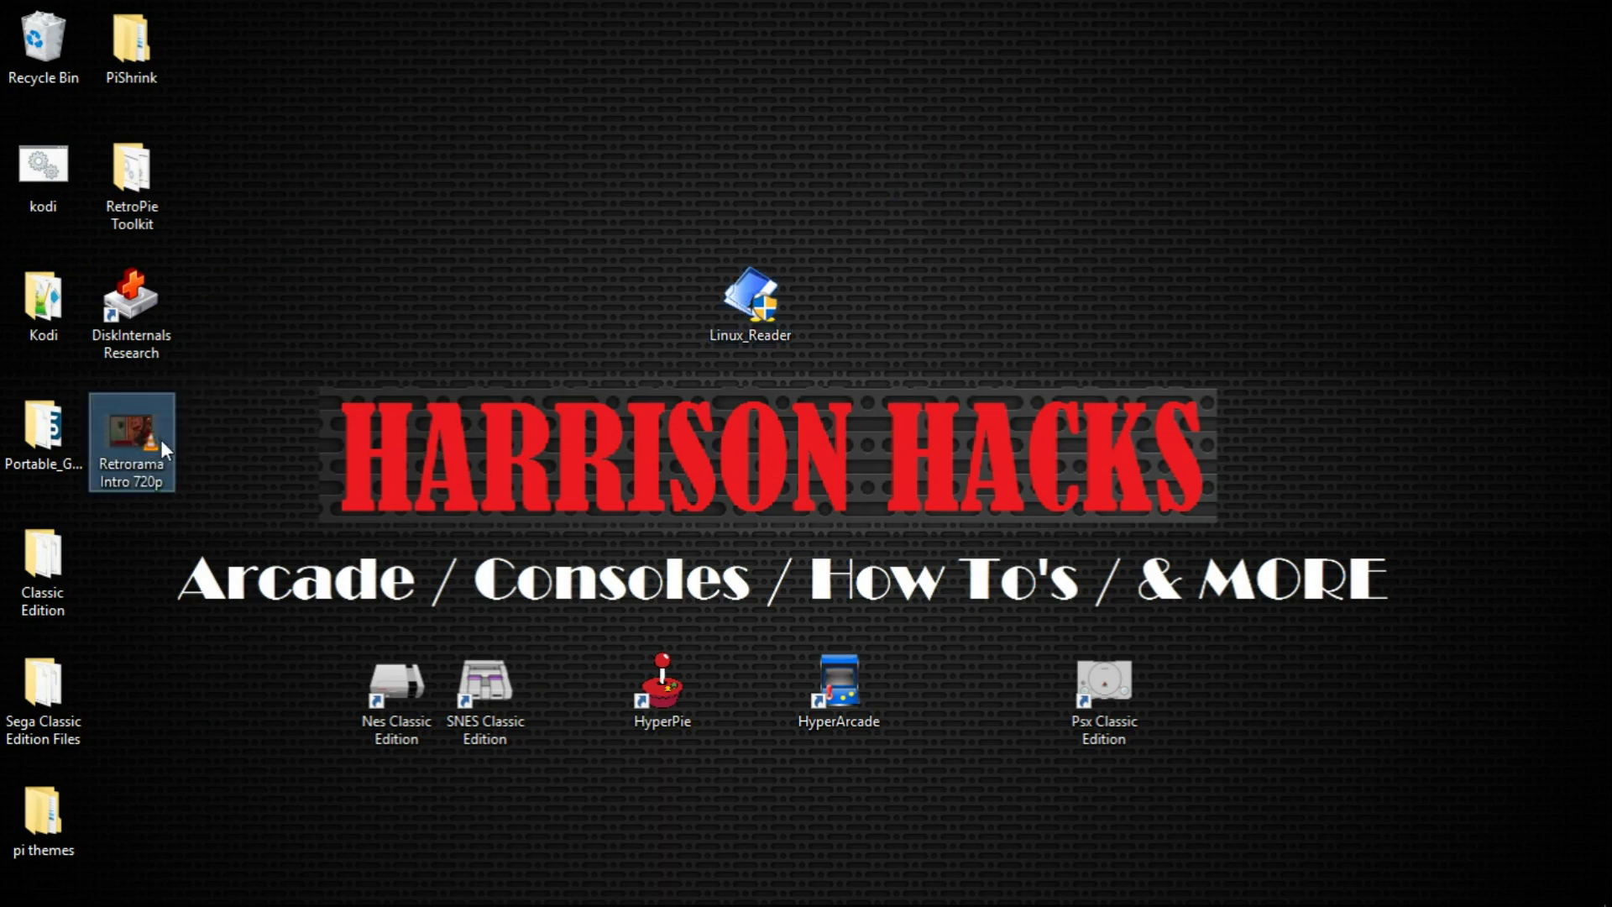
click(588, 298)
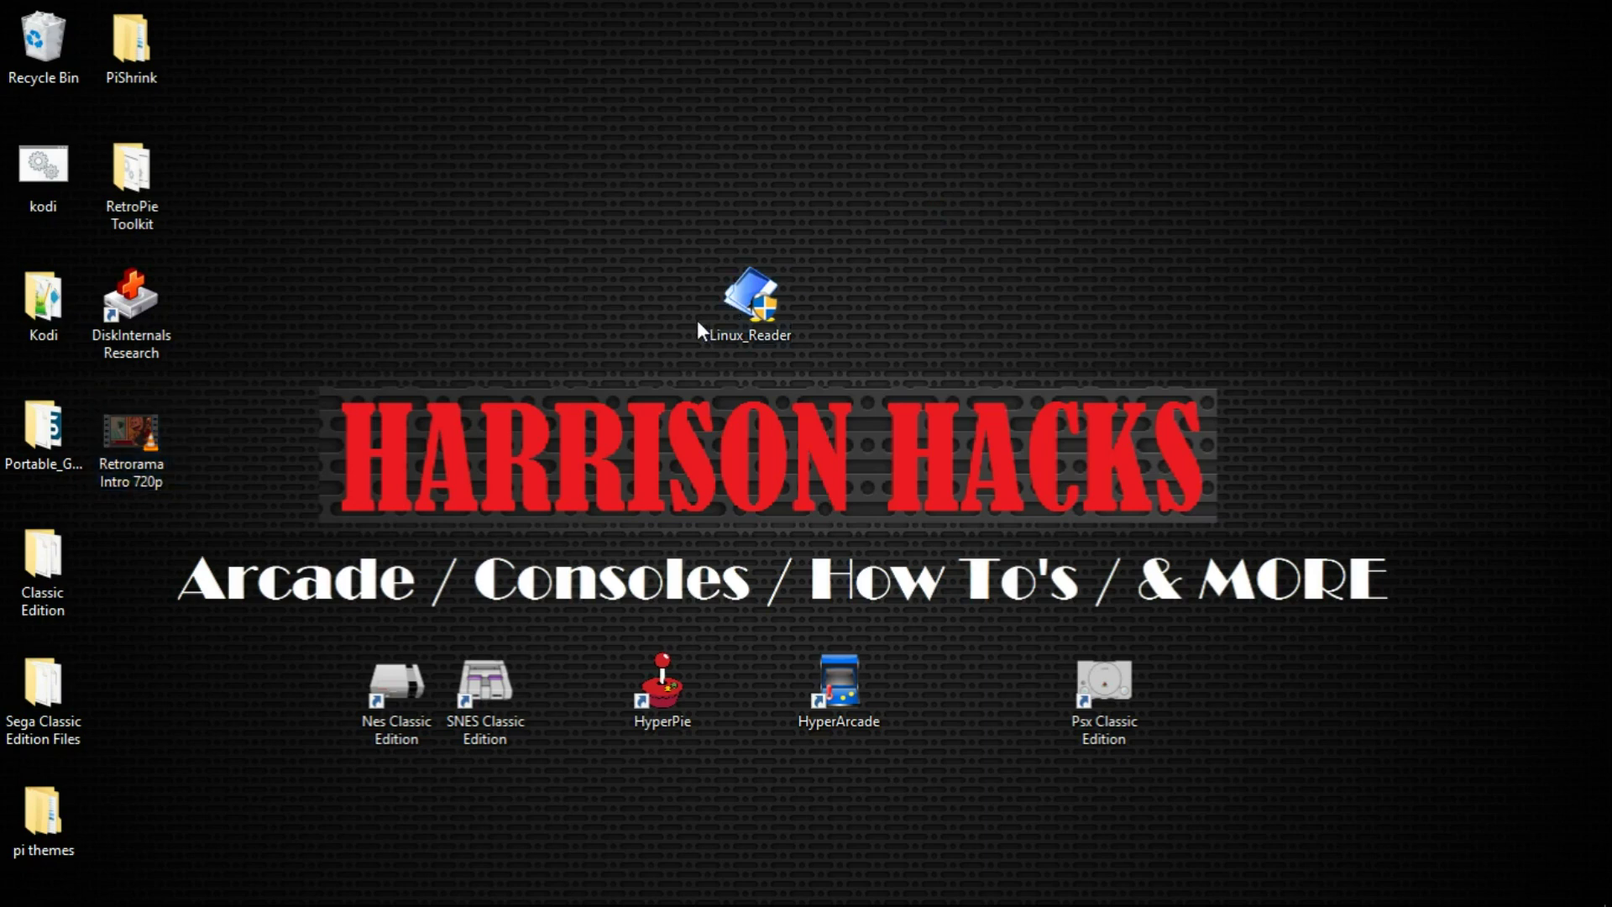